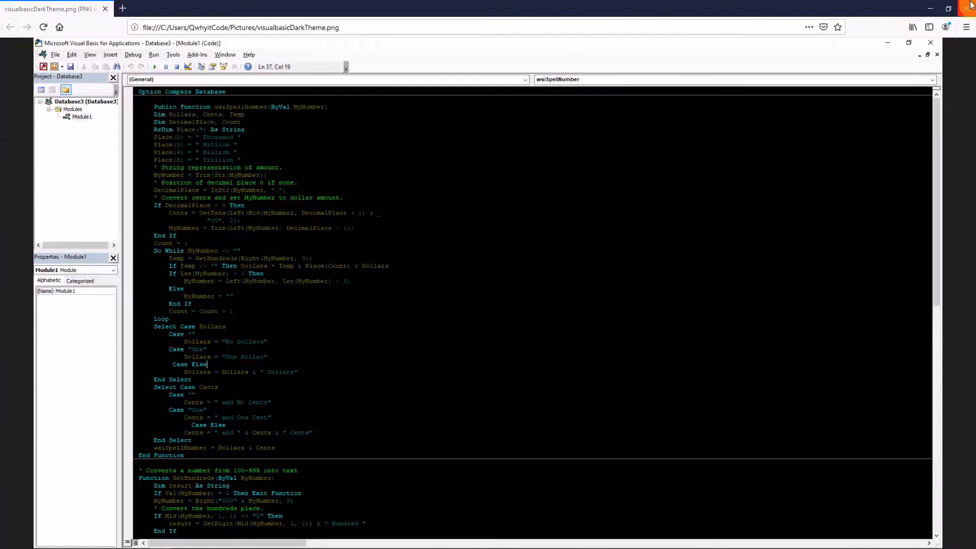
Close the theme image, open the Database3 database in Access and bring up its Visual Basic editor
{"action": "left_click", "coordinate": [972, 6]}
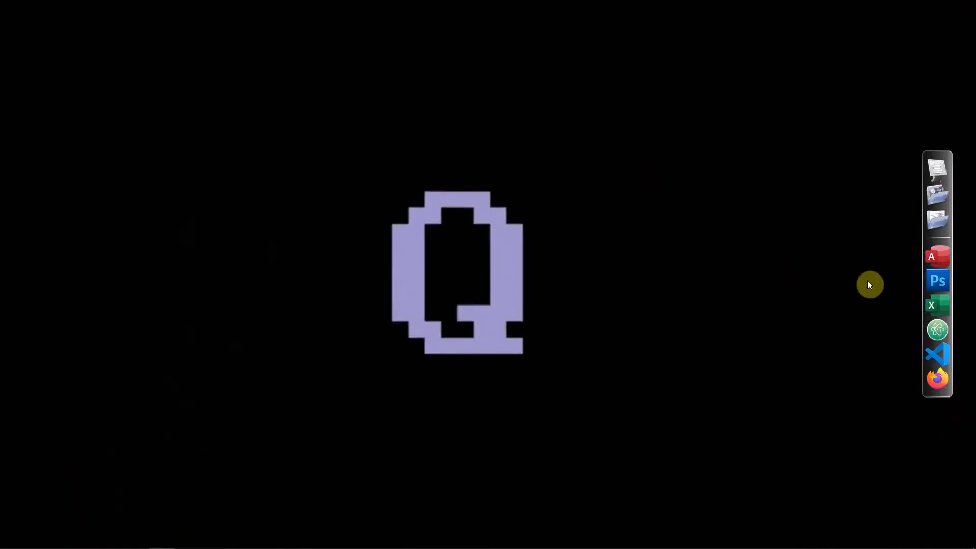
{"action": "left_click", "coordinate": [936, 260]}
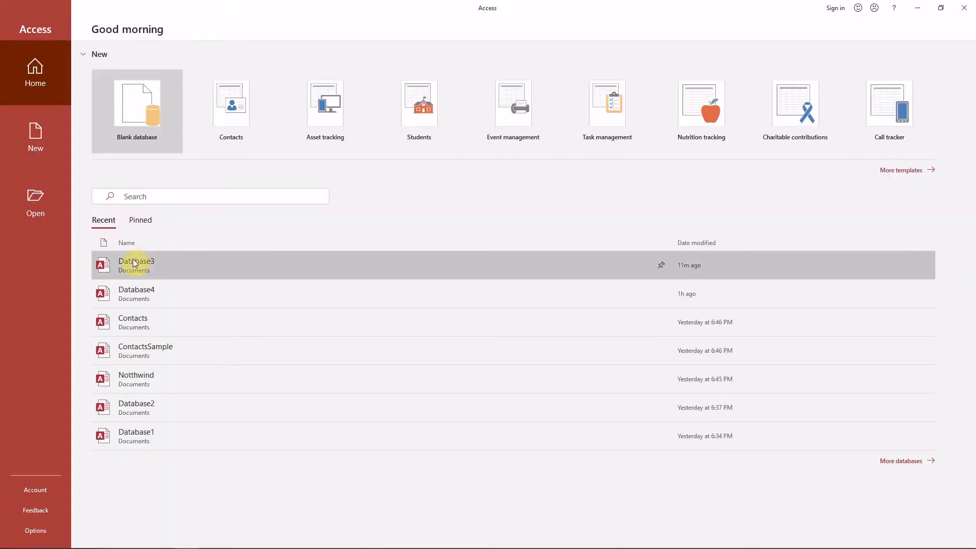
{"action": "left_click", "coordinate": [133, 260]}
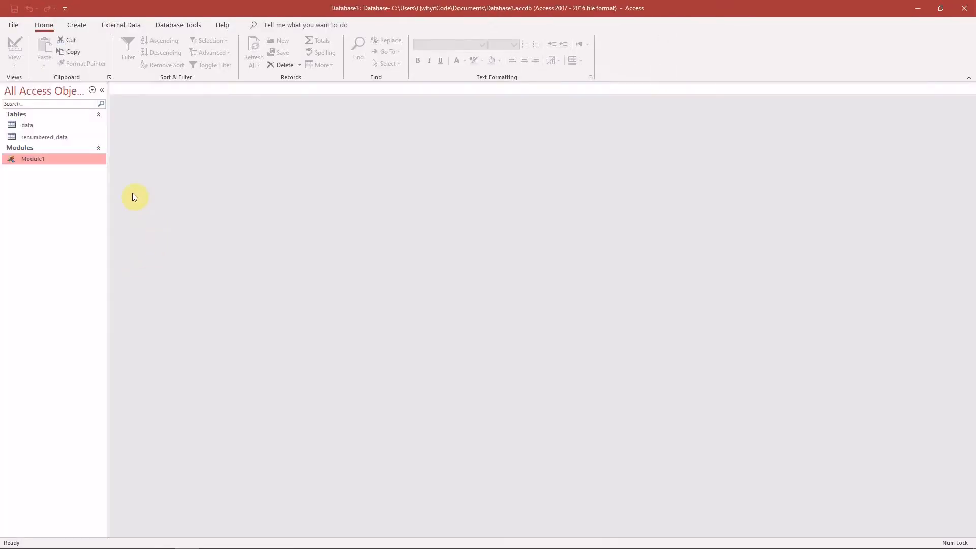
{"action": "left_click", "coordinate": [79, 26]}
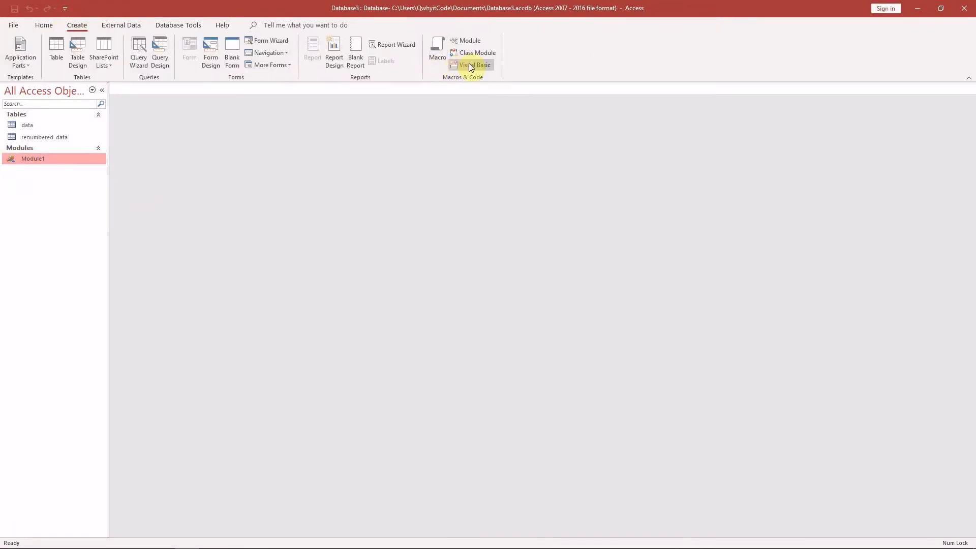
{"action": "left_click", "coordinate": [469, 64]}
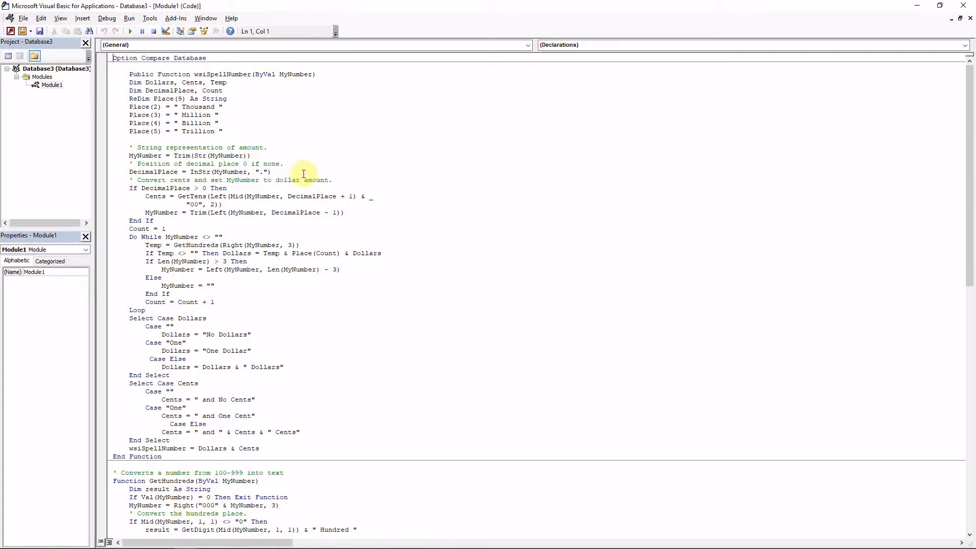
Open the code editor's format options
{"action": "left_click", "coordinate": [150, 21]}
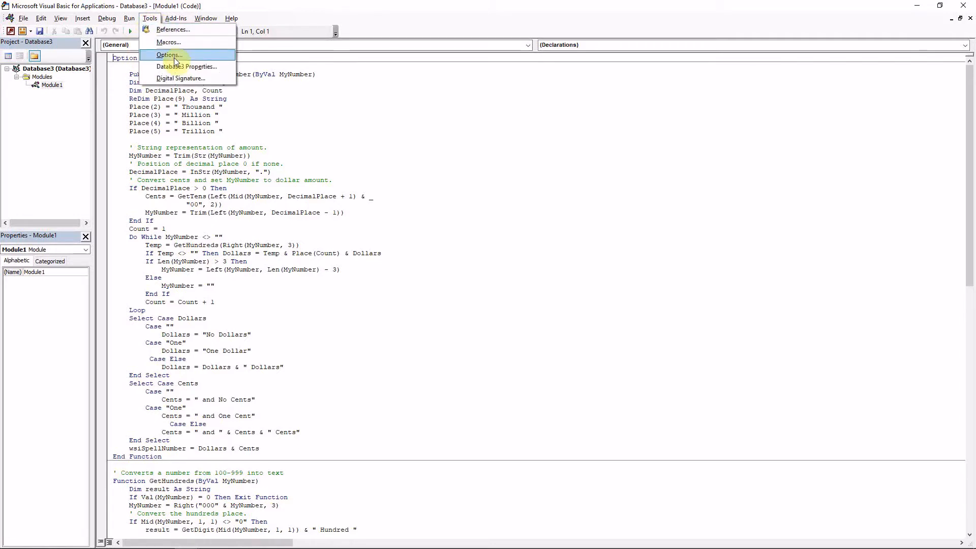
{"action": "left_click", "coordinate": [174, 56]}
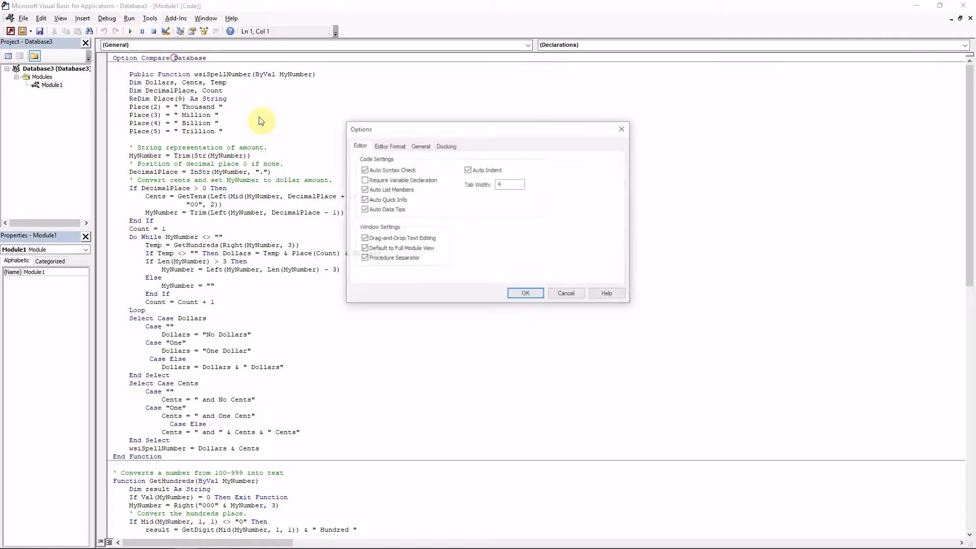
{"action": "left_click", "coordinate": [394, 148]}
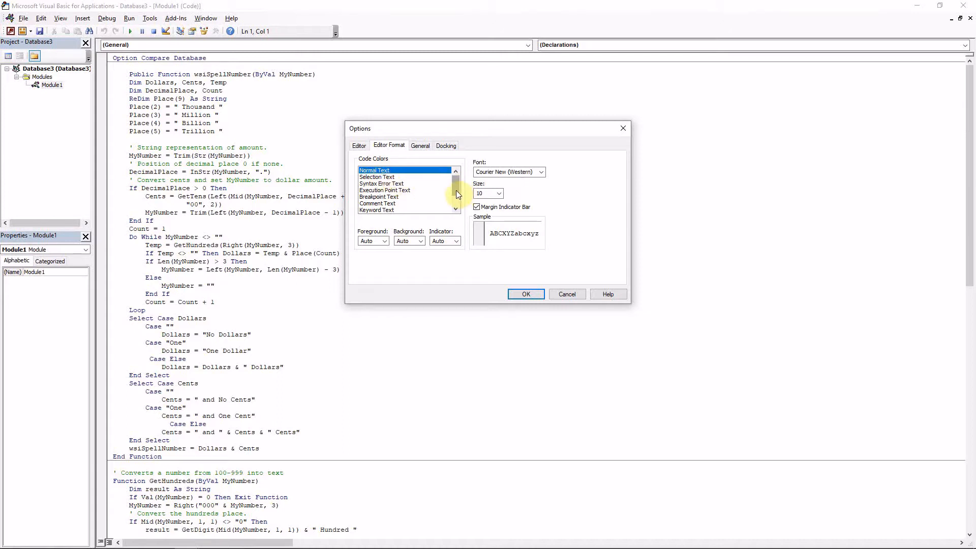
Examine the colour settings of the Normal, Comment, Keyword and Identifier text categories
{"action": "left_click", "coordinate": [380, 210]}
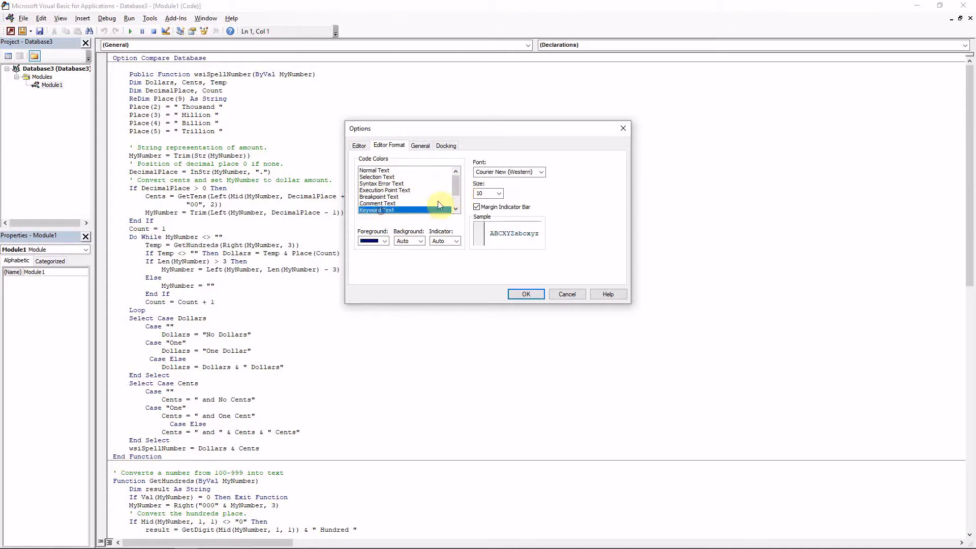
{"action": "left_click", "coordinate": [387, 210]}
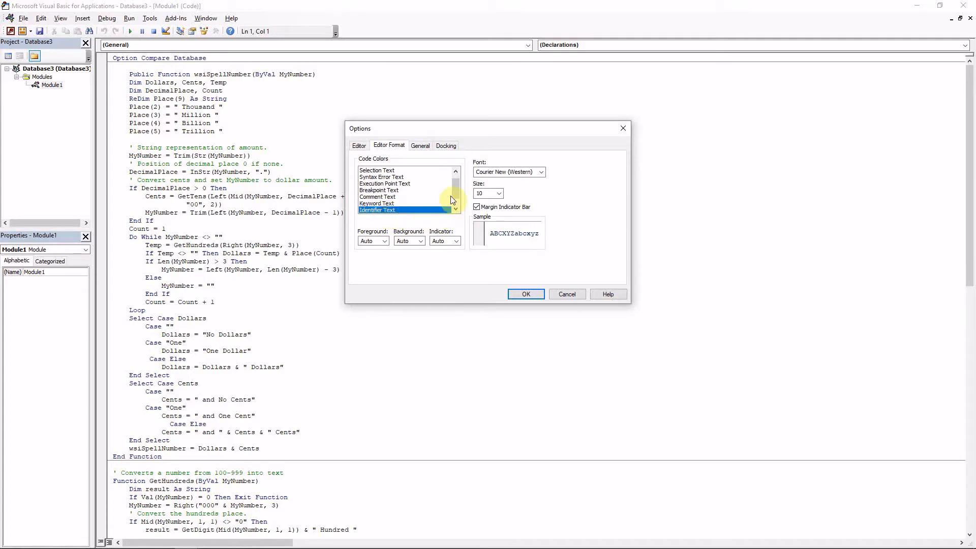
{"action": "left_click_drag", "start_coordinate": [456, 191], "coordinate": [455, 184]}
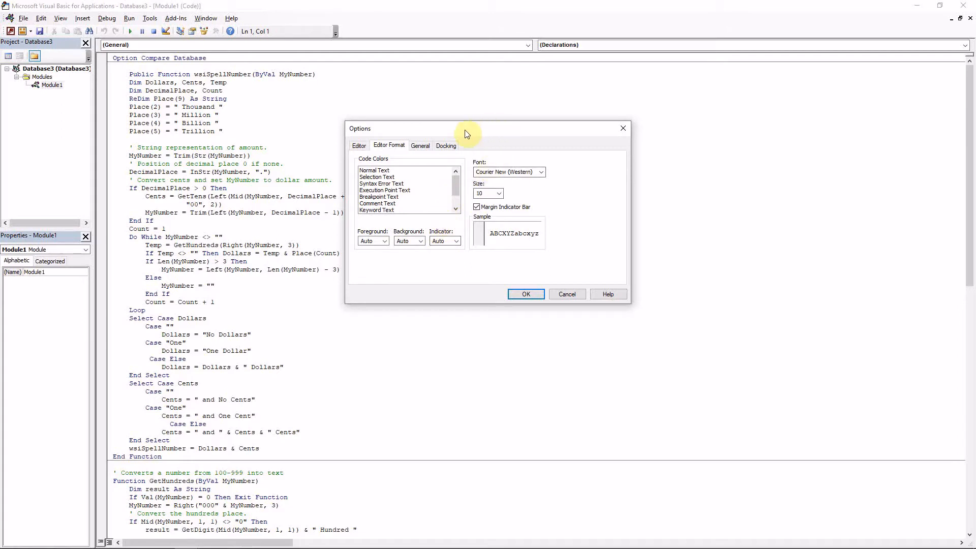
{"action": "left_click_drag", "start_coordinate": [466, 134], "coordinate": [497, 123]}
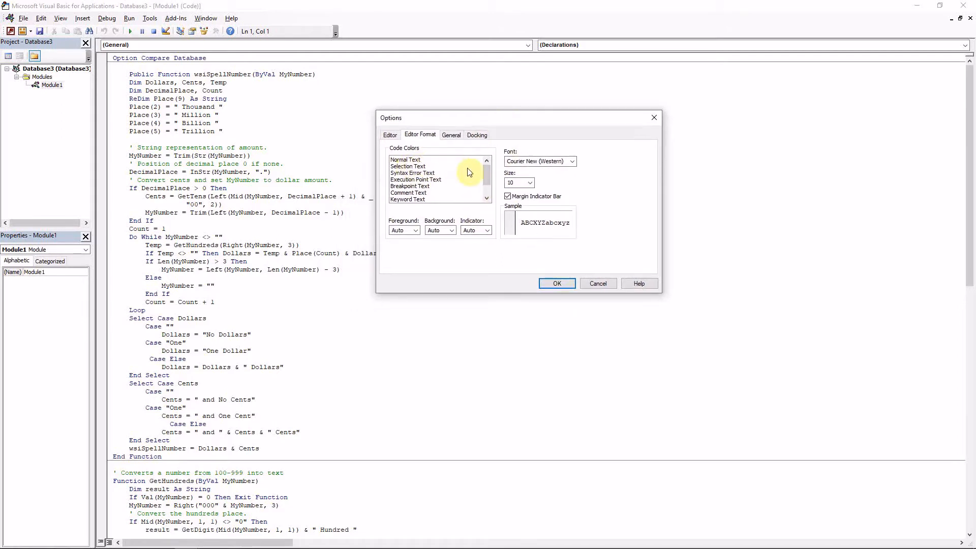
{"action": "left_click_drag", "start_coordinate": [486, 176], "coordinate": [481, 169]}
{"action": "left_click", "coordinate": [413, 161]}
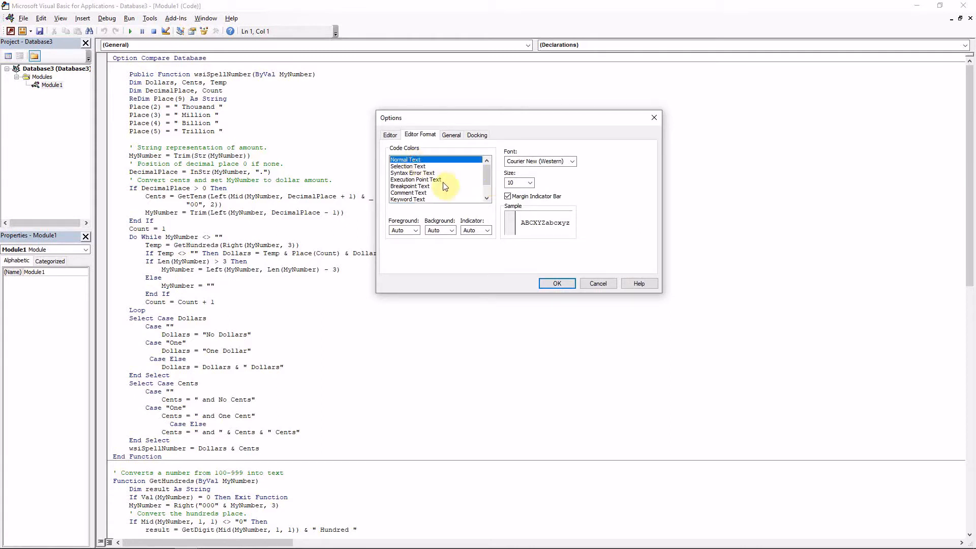
{"action": "left_click", "coordinate": [414, 199]}
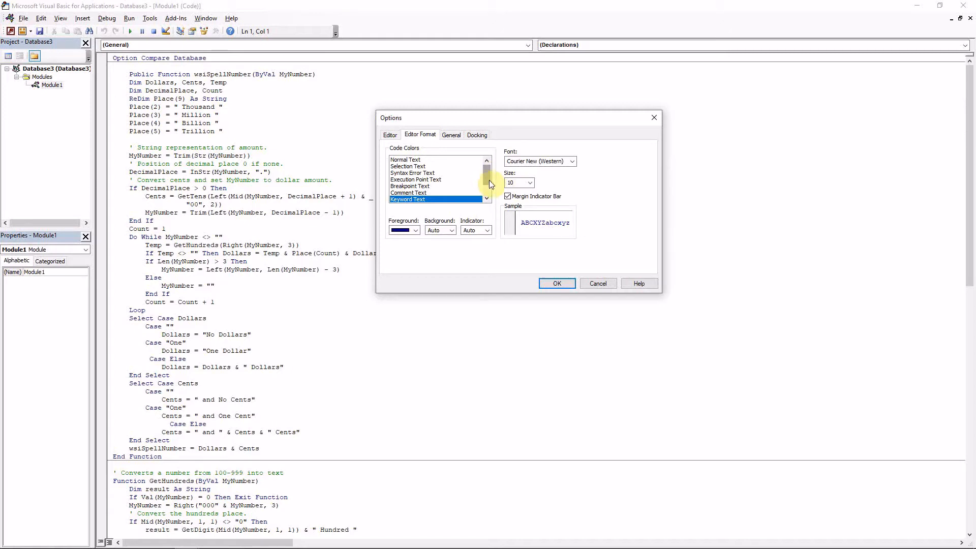
{"action": "left_click", "coordinate": [406, 160]}
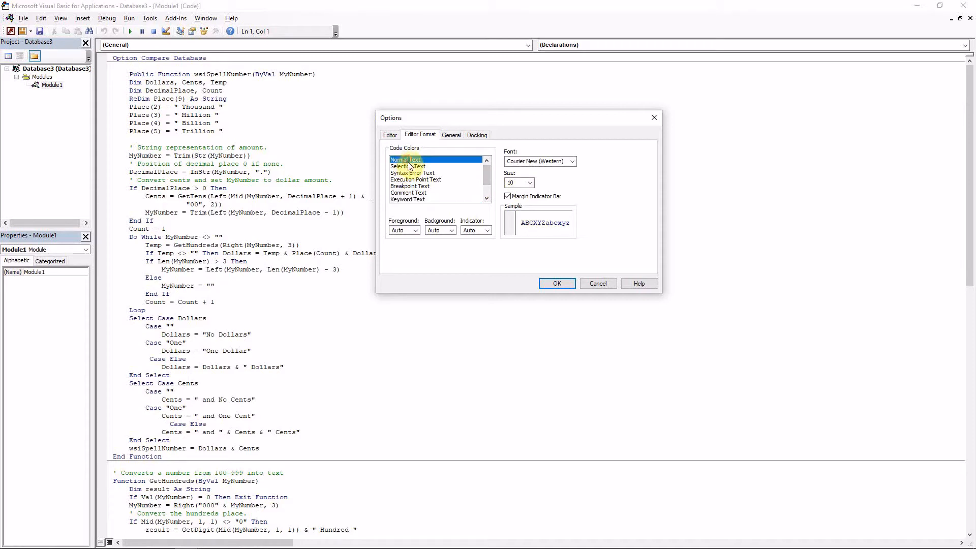
{"action": "left_click", "coordinate": [410, 193]}
{"action": "left_click", "coordinate": [412, 200]}
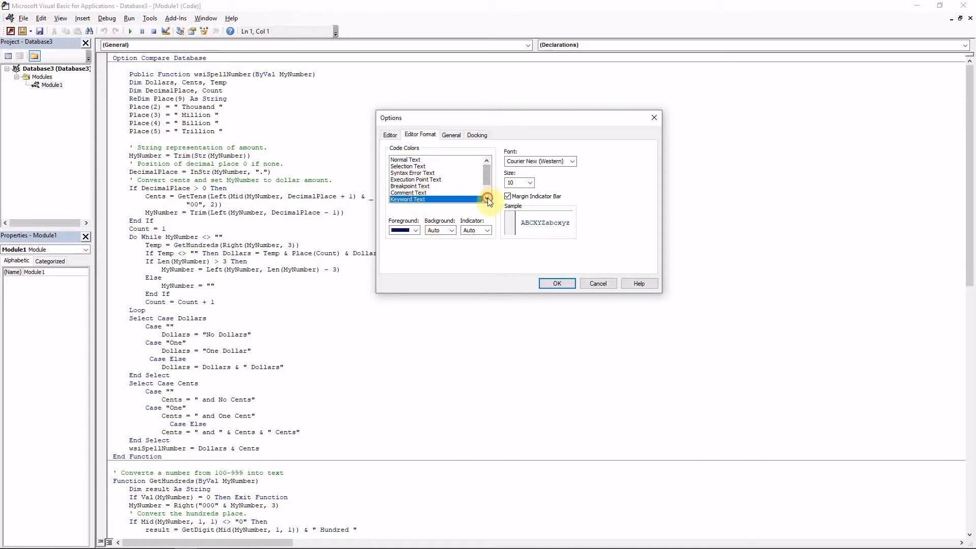
{"action": "left_click", "coordinate": [487, 198]}
{"action": "left_click", "coordinate": [411, 187]}
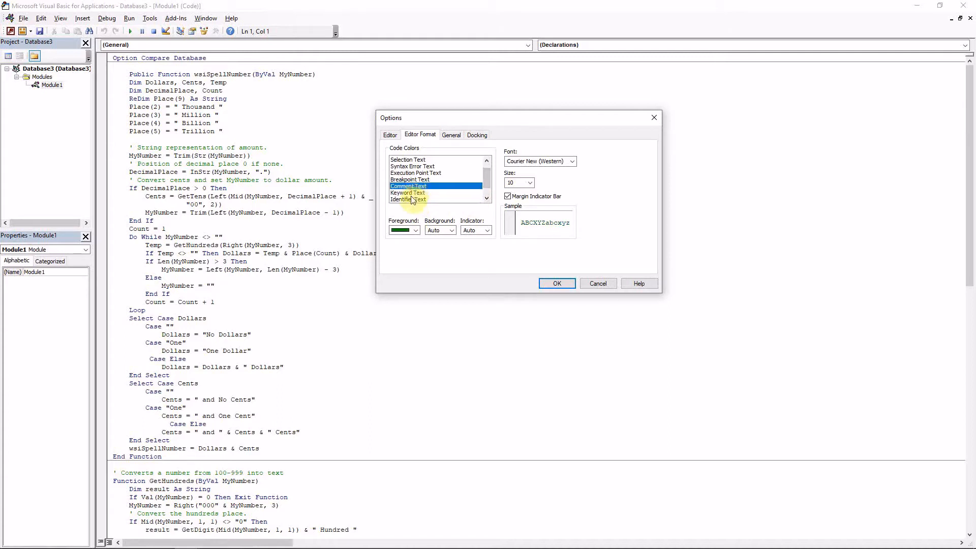
{"action": "left_click", "coordinate": [411, 199]}
{"action": "left_click", "coordinate": [486, 161]}
Set Normal Text to a teal foreground on a black background and apply the colours to the code editor
{"action": "left_click", "coordinate": [409, 160]}
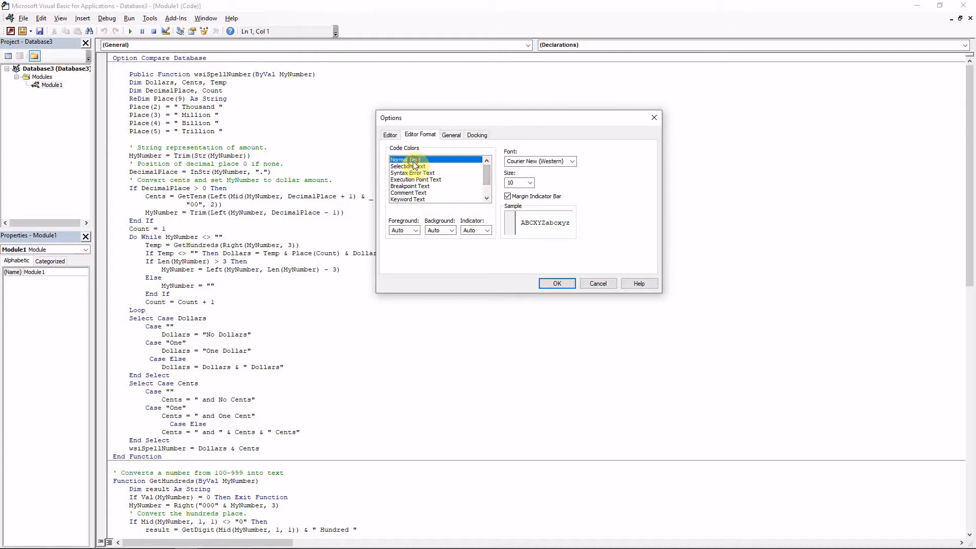
{"action": "left_click", "coordinate": [416, 232]}
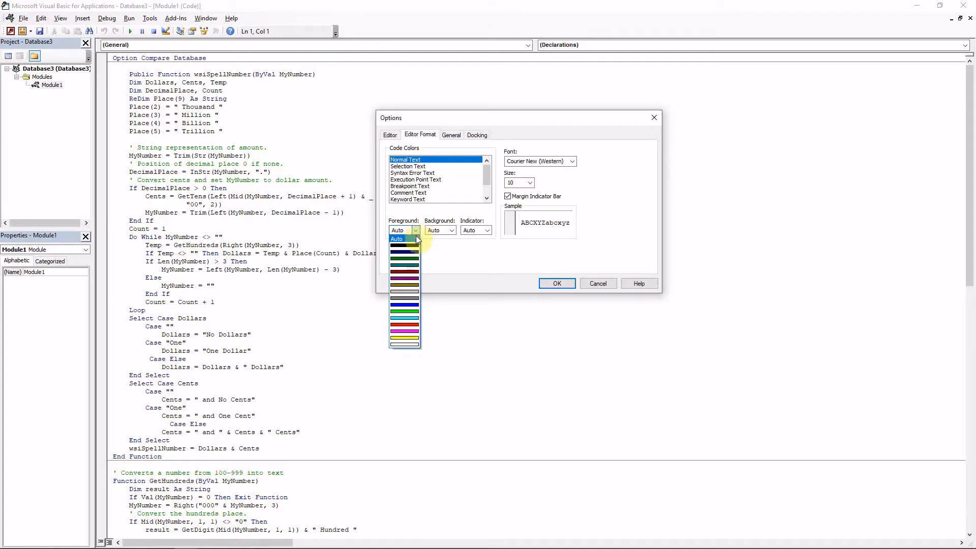
{"action": "left_click", "coordinate": [410, 265]}
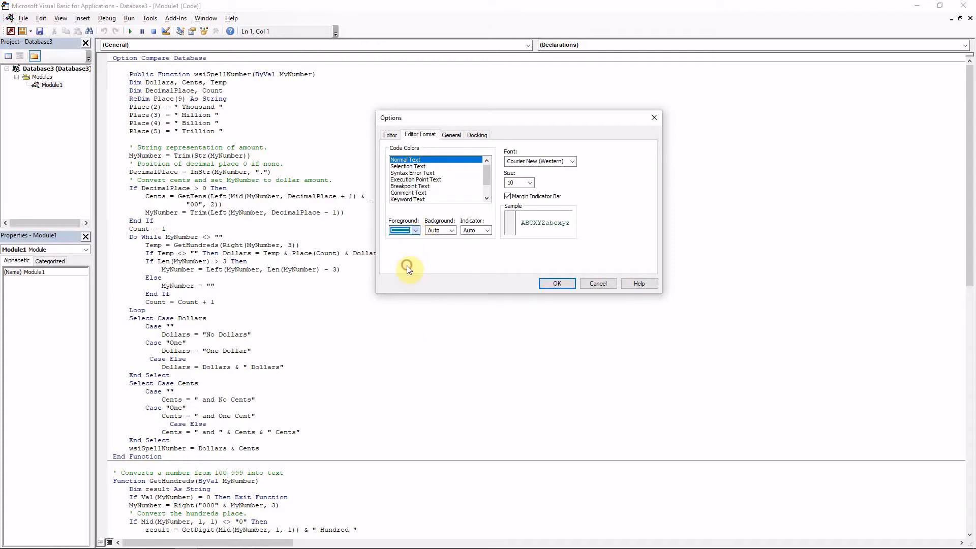
{"action": "left_click", "coordinate": [450, 230]}
{"action": "left_click", "coordinate": [447, 245]}
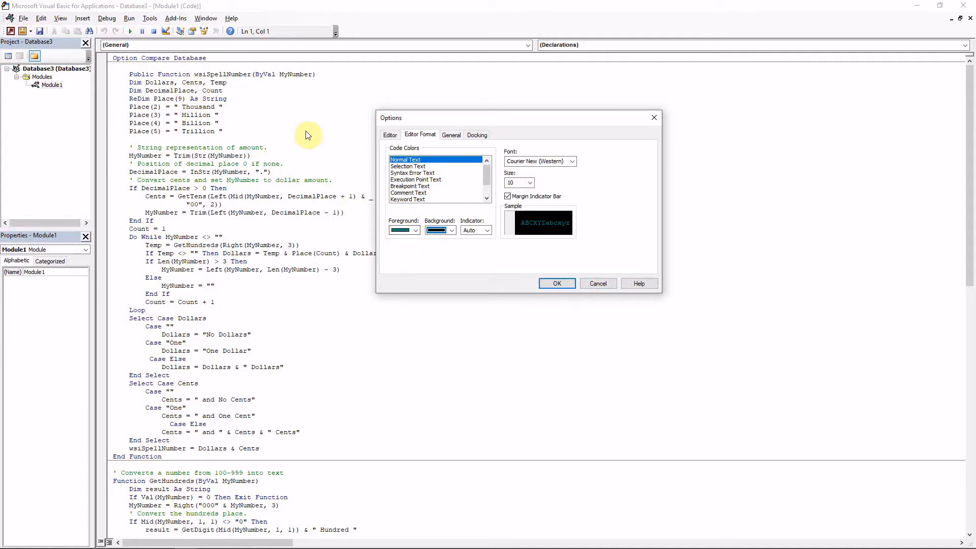
{"action": "left_click", "coordinate": [557, 284]}
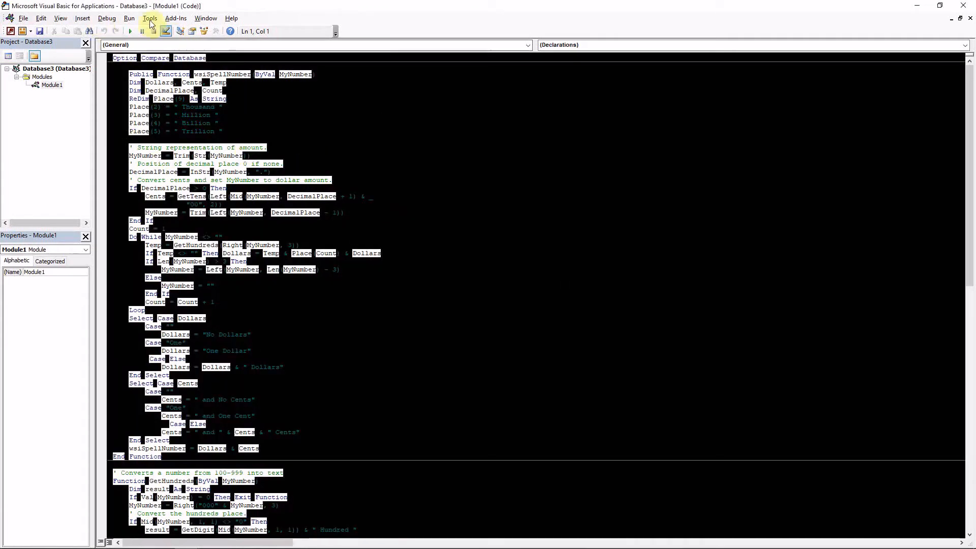
Set Comment Text to a bright green foreground on a black background and apply the change
{"action": "left_click", "coordinate": [151, 20]}
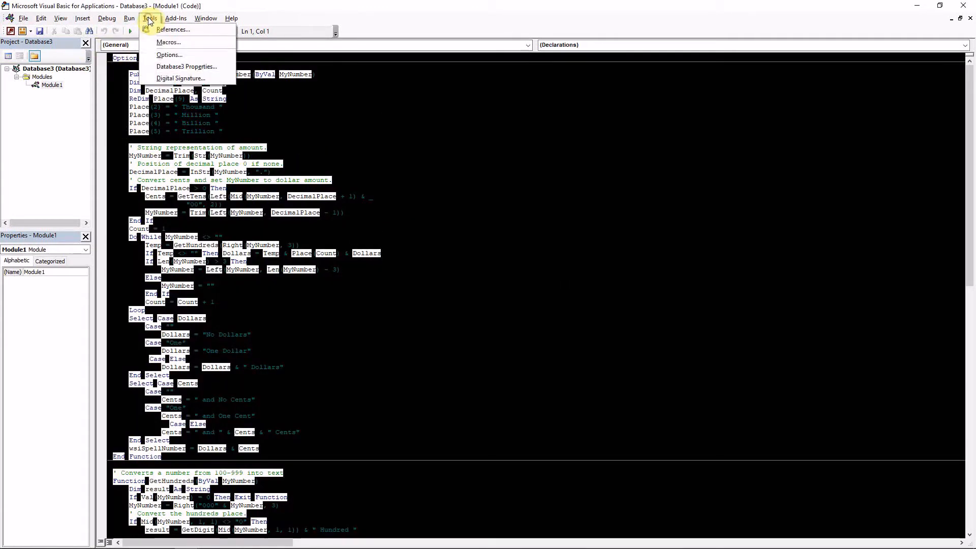
{"action": "left_click", "coordinate": [187, 55]}
{"action": "left_click", "coordinate": [387, 146]}
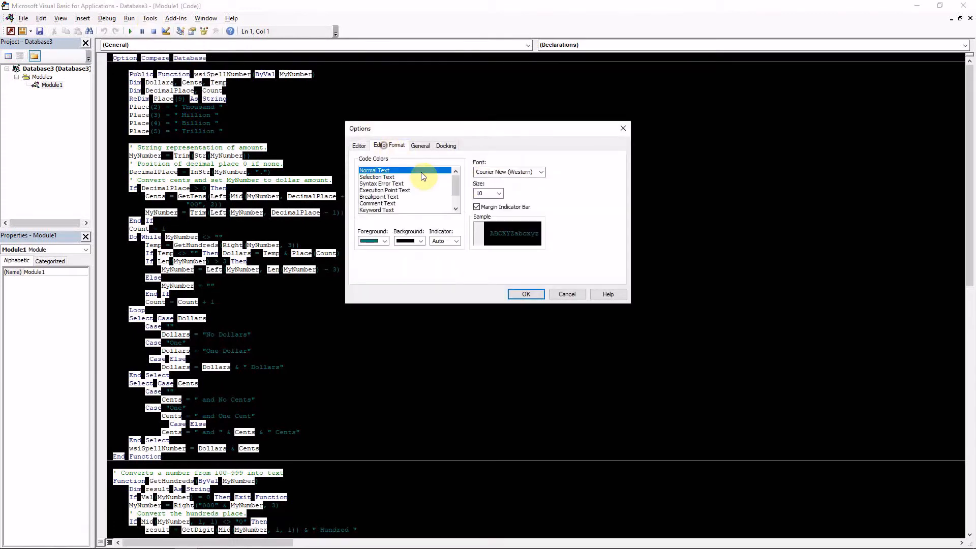
{"action": "left_click", "coordinate": [377, 203]}
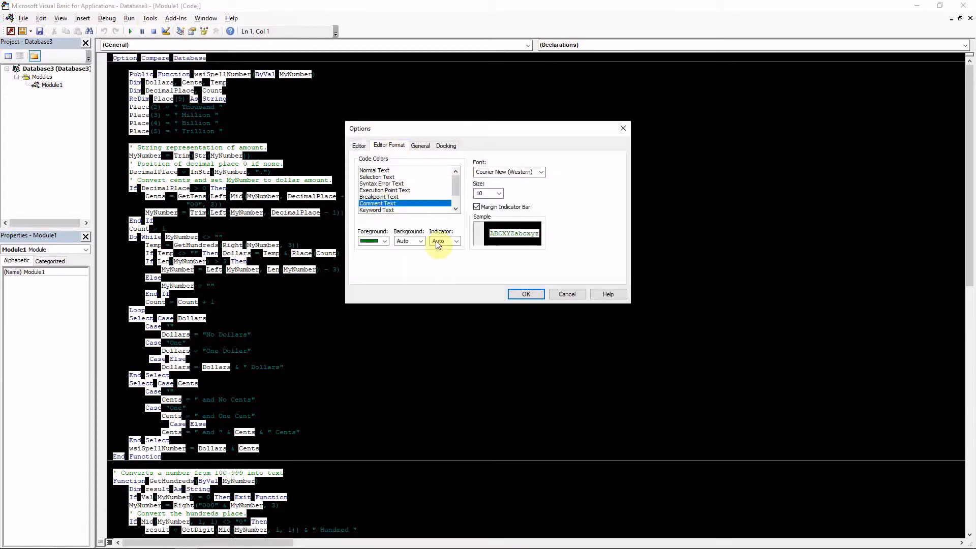
{"action": "left_click", "coordinate": [385, 242]}
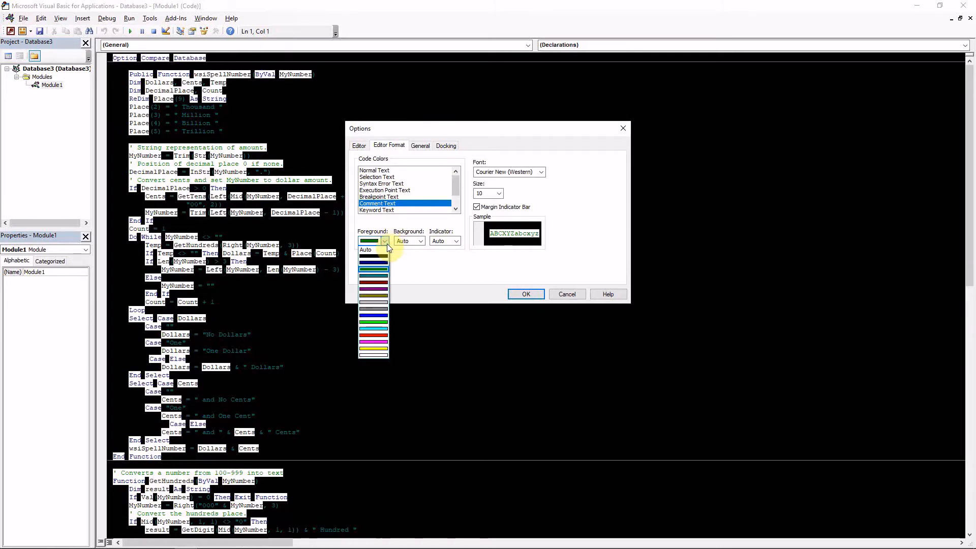
{"action": "left_click", "coordinate": [375, 321]}
{"action": "left_click", "coordinate": [420, 241]}
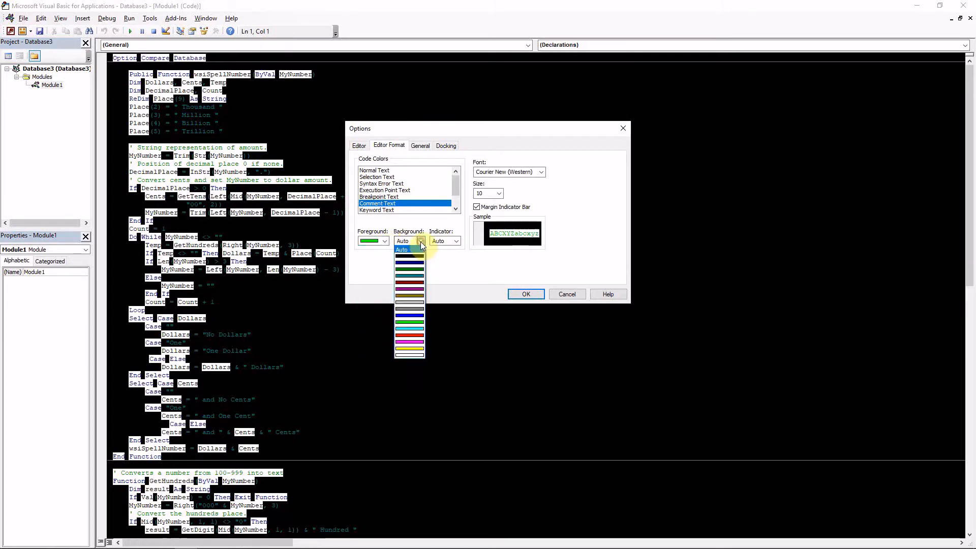
{"action": "left_click", "coordinate": [420, 256]}
{"action": "left_click", "coordinate": [526, 293]}
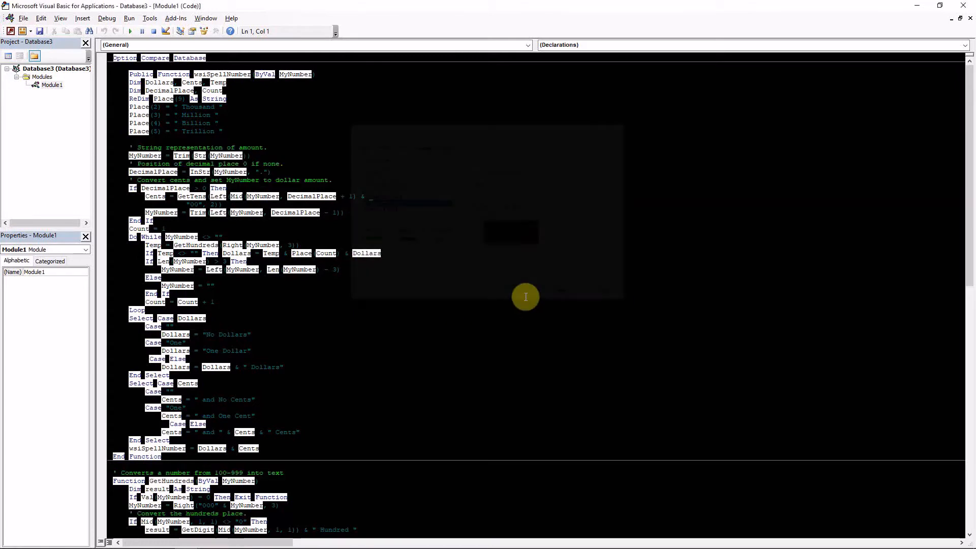
Set Keyword Text to a cyan foreground on a black background in the editor format options and apply the change
{"action": "left_click", "coordinate": [151, 21]}
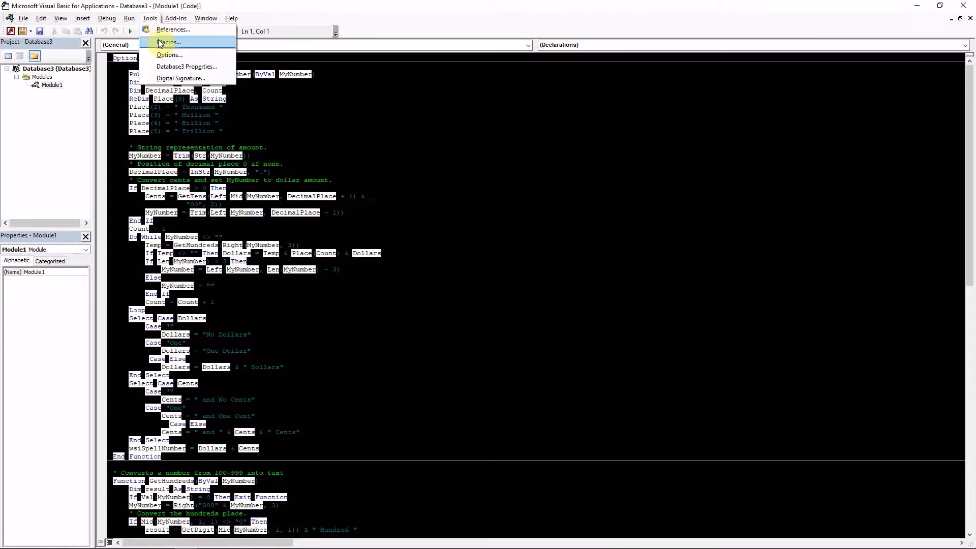
{"action": "left_click", "coordinate": [163, 55]}
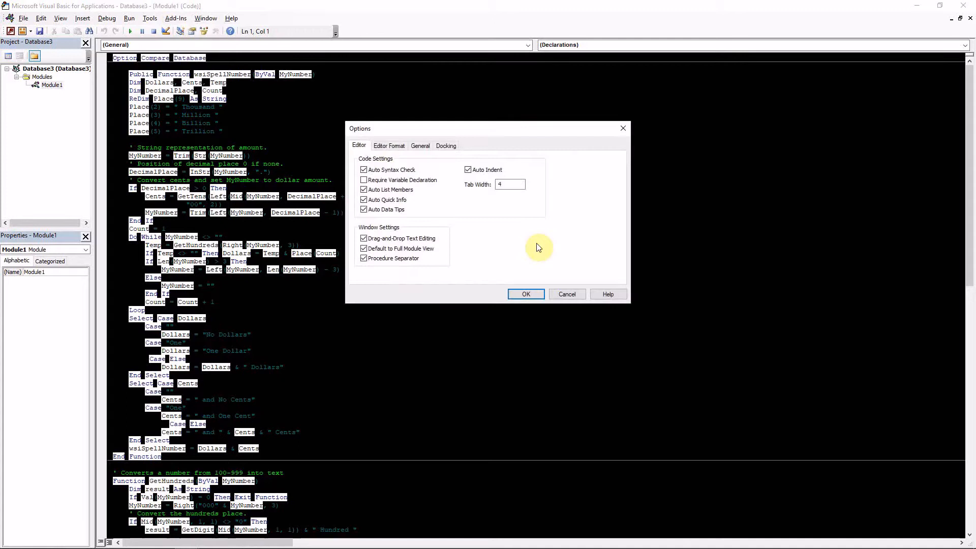
{"action": "left_click", "coordinate": [389, 145]}
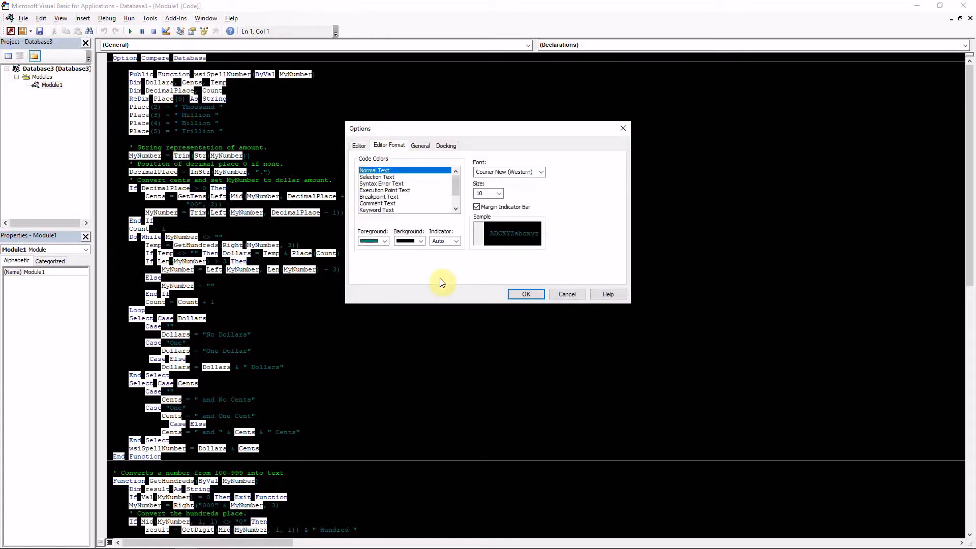
{"action": "left_click", "coordinate": [386, 210]}
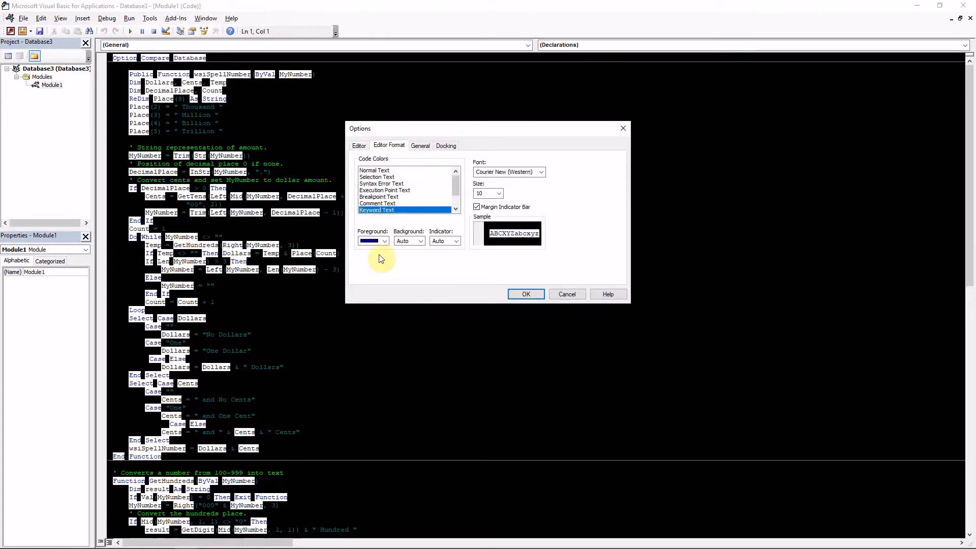
{"action": "left_click", "coordinate": [385, 240]}
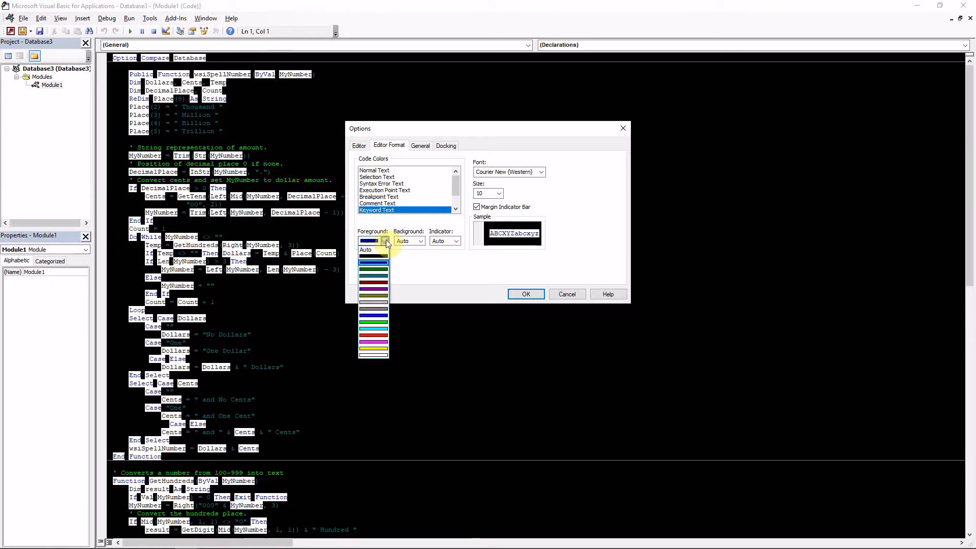
{"action": "left_click", "coordinate": [379, 328]}
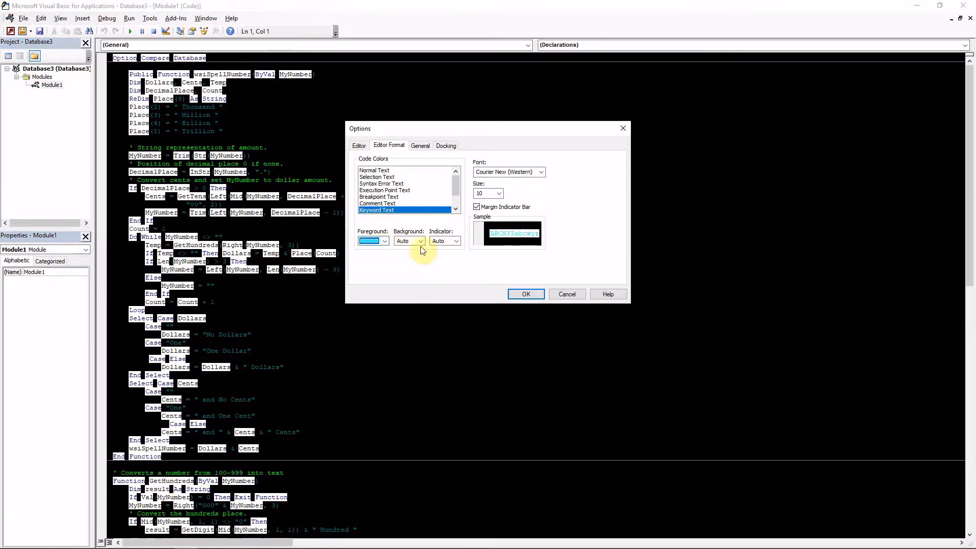
{"action": "left_click", "coordinate": [420, 240]}
{"action": "left_click", "coordinate": [409, 256]}
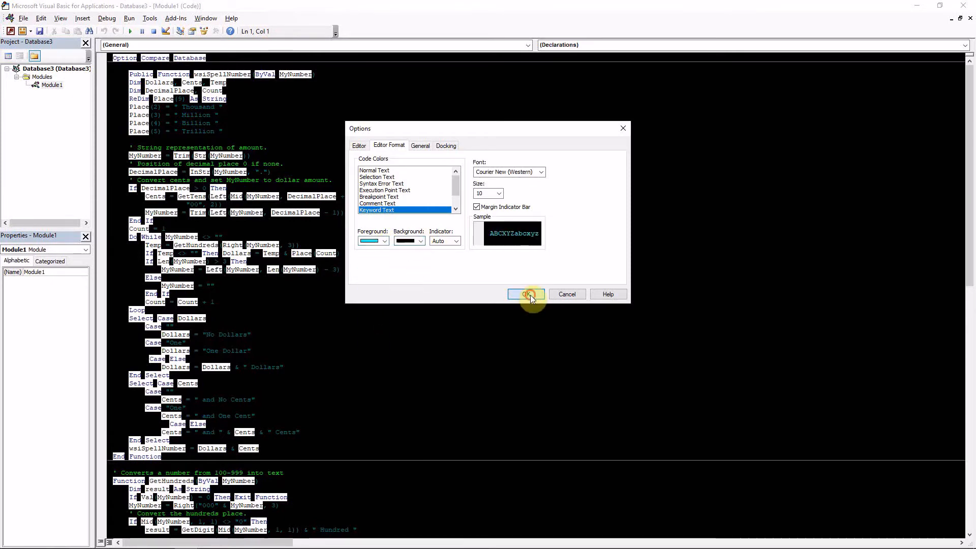
{"action": "left_click", "coordinate": [525, 294]}
Set Identifier Text to a dark yellow foreground on a black background in the editor format options and apply the change
{"action": "left_click", "coordinate": [150, 18]}
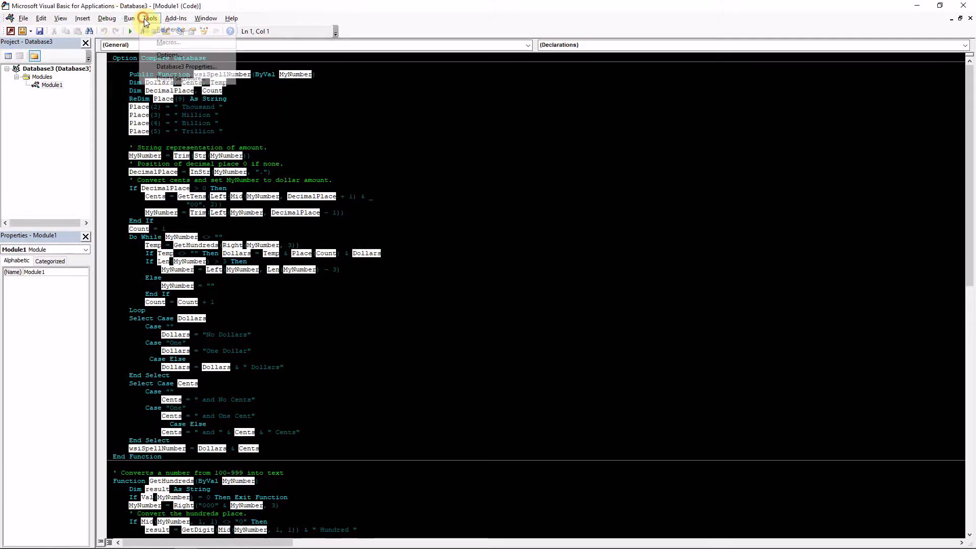
{"action": "left_click", "coordinate": [172, 61]}
{"action": "left_click", "coordinate": [389, 146]}
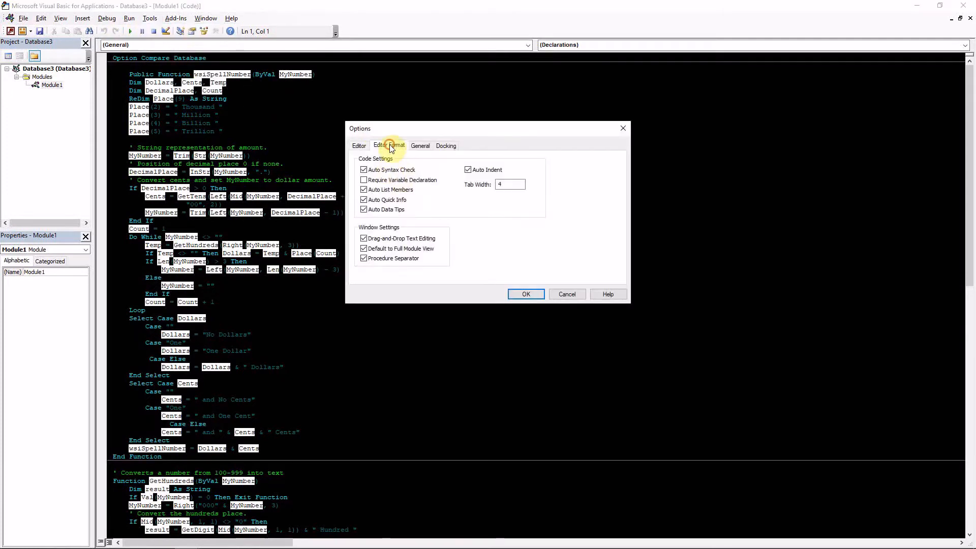
{"action": "left_click", "coordinate": [456, 209]}
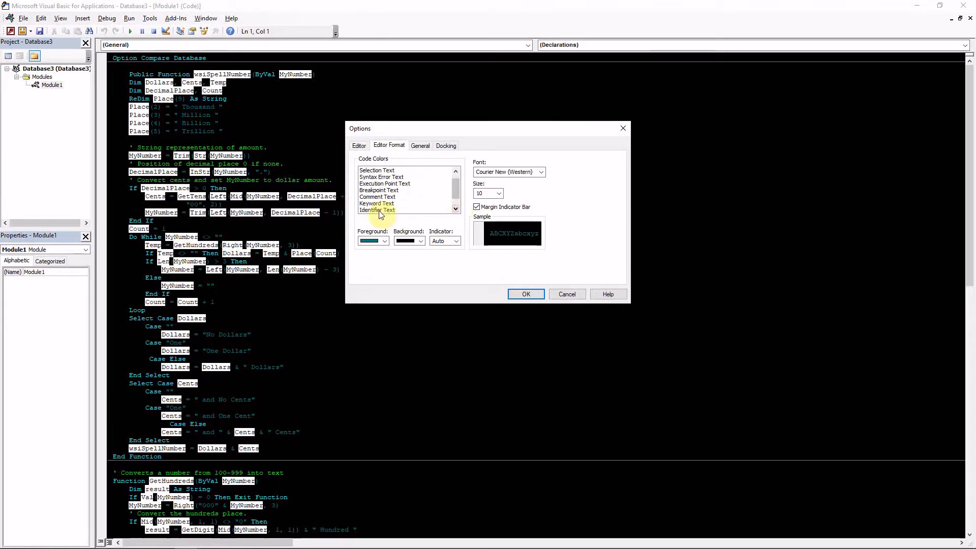
{"action": "left_click", "coordinate": [378, 210]}
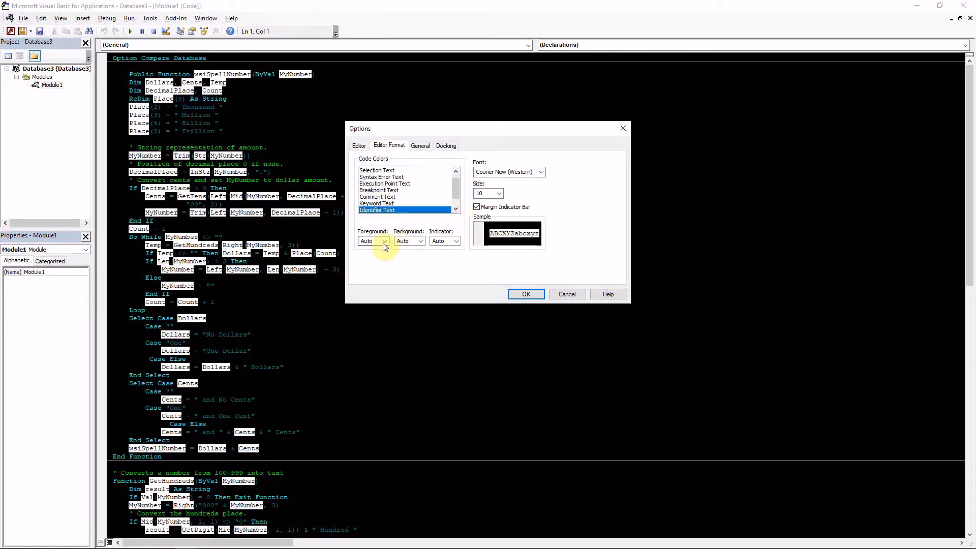
{"action": "left_click", "coordinate": [384, 242]}
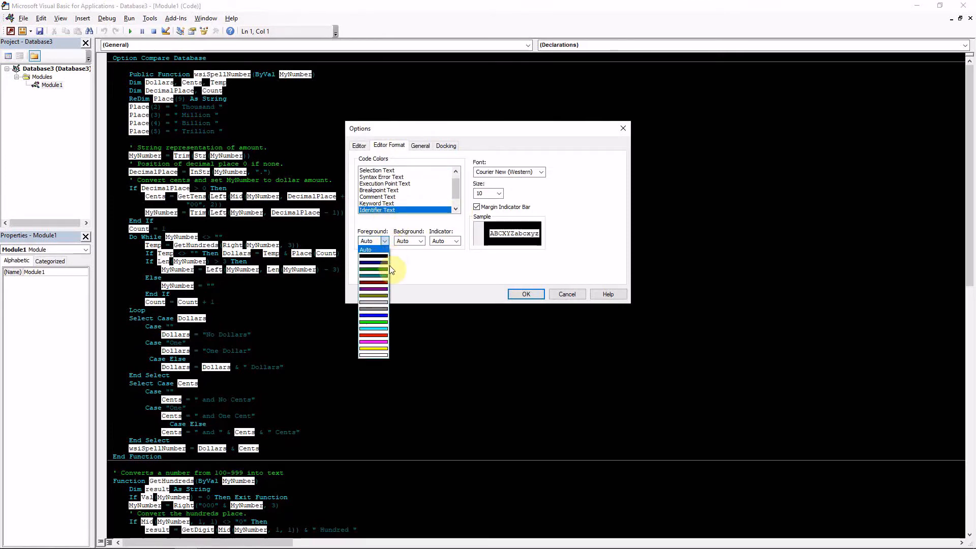
{"action": "left_click", "coordinate": [381, 295]}
{"action": "left_click", "coordinate": [421, 241]}
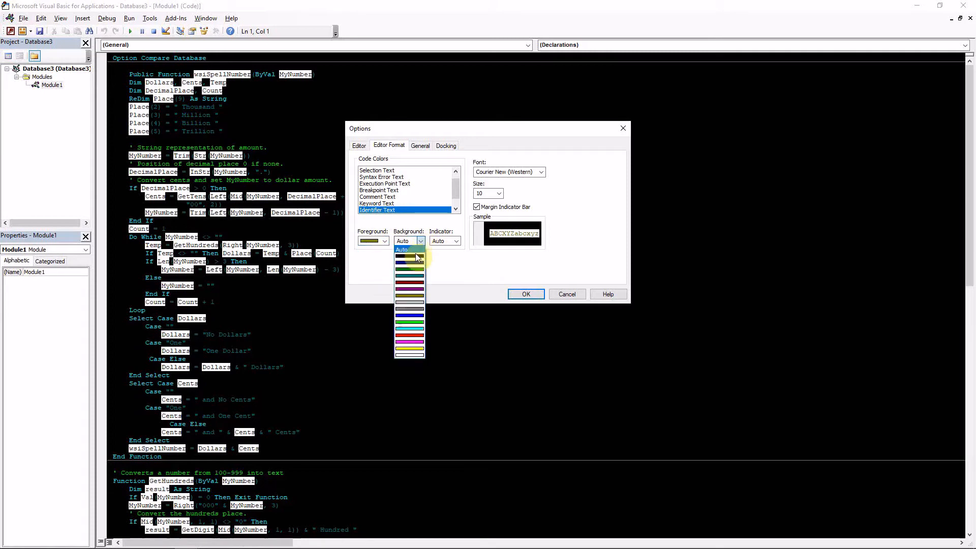
{"action": "left_click", "coordinate": [414, 256]}
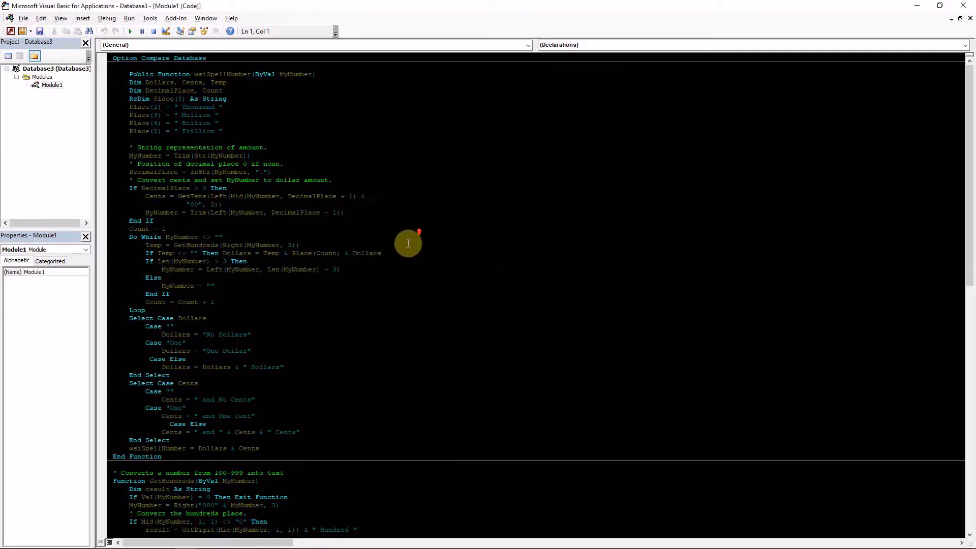
{"action": "scroll", "coordinate": [321, 208], "scroll_direction": "down", "scroll_amount": 1}
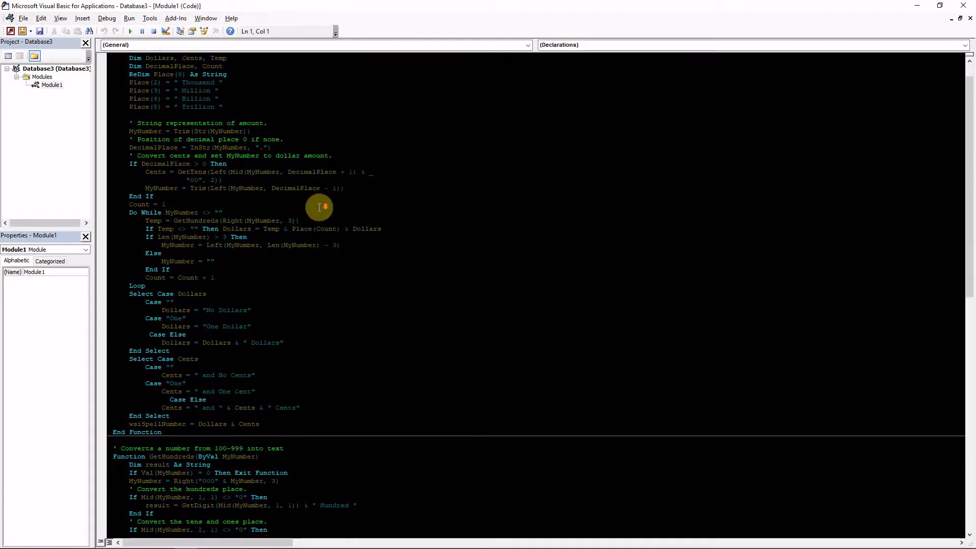
{"action": "scroll", "coordinate": [321, 207], "scroll_direction": "up", "scroll_amount": 1}
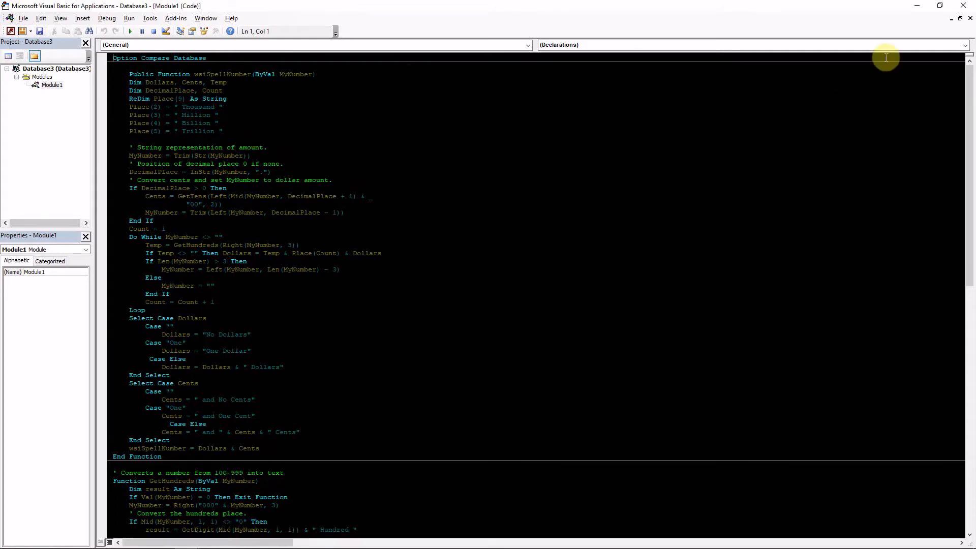
{"action": "double_click", "coordinate": [813, 6]}
{"action": "double_click", "coordinate": [822, 5]}
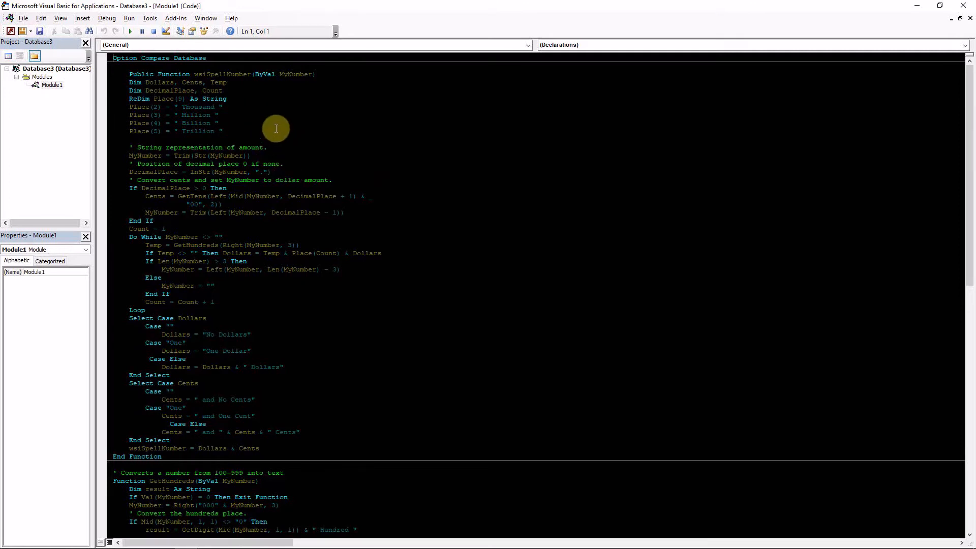
Close the code editor and Access, and open a new blank workbook in Excel
{"action": "left_click", "coordinate": [967, 7]}
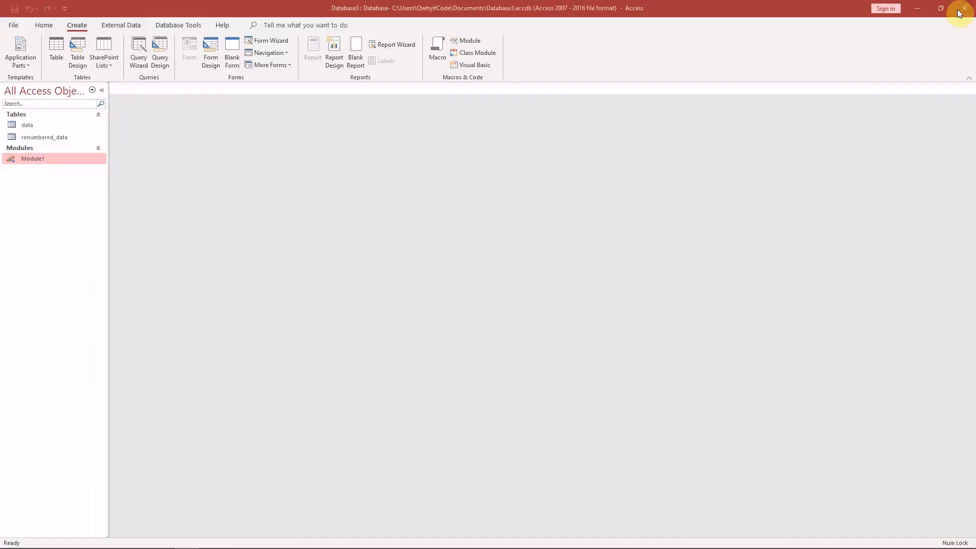
{"action": "left_click", "coordinate": [965, 7]}
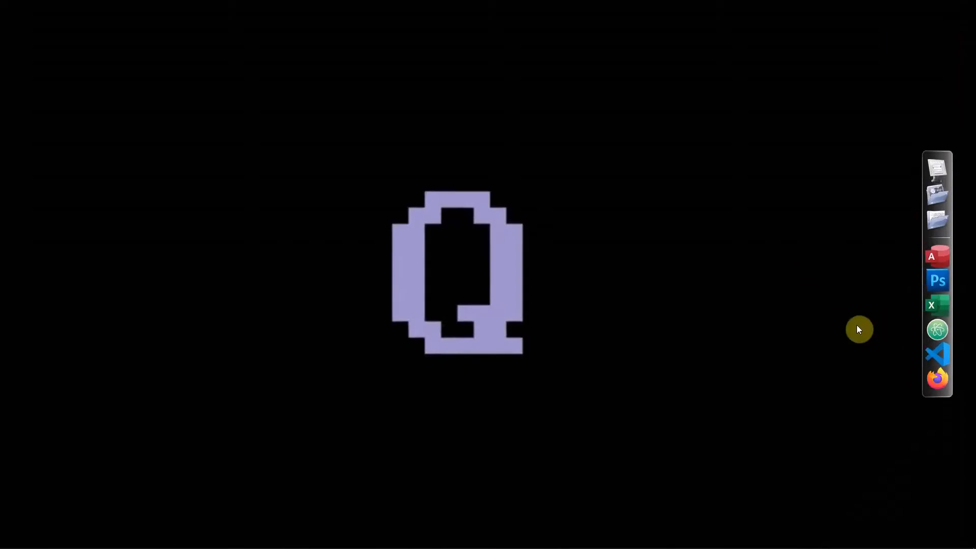
{"action": "left_click", "coordinate": [930, 305]}
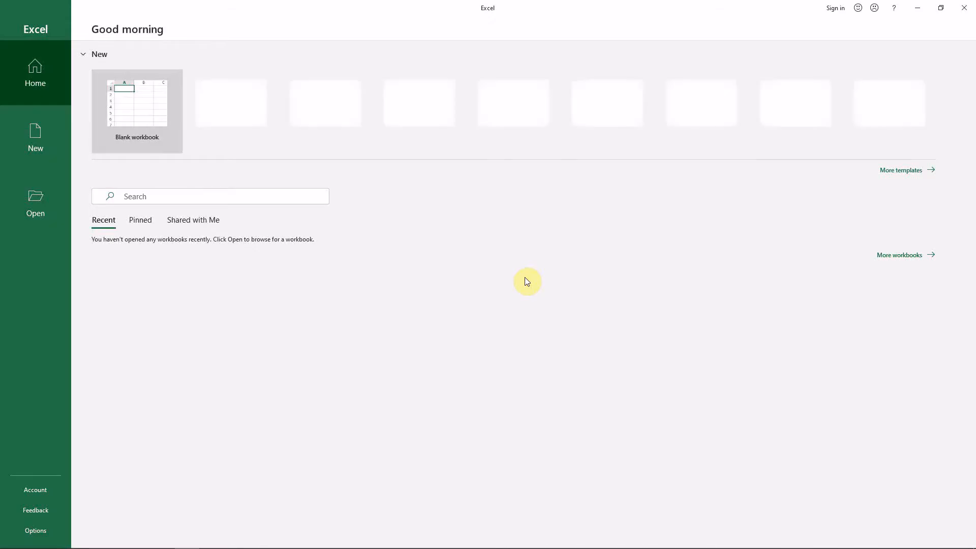
{"action": "left_click", "coordinate": [147, 116]}
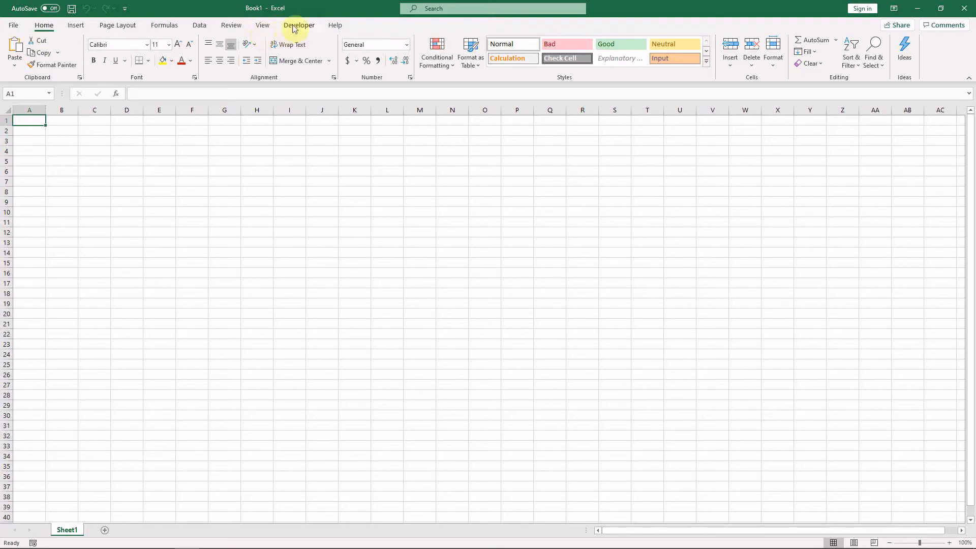
Make sure the Developer entry is enabled among the Main Tabs in Excel's ribbon customization options, and confirm the options
{"action": "left_click", "coordinate": [13, 25]}
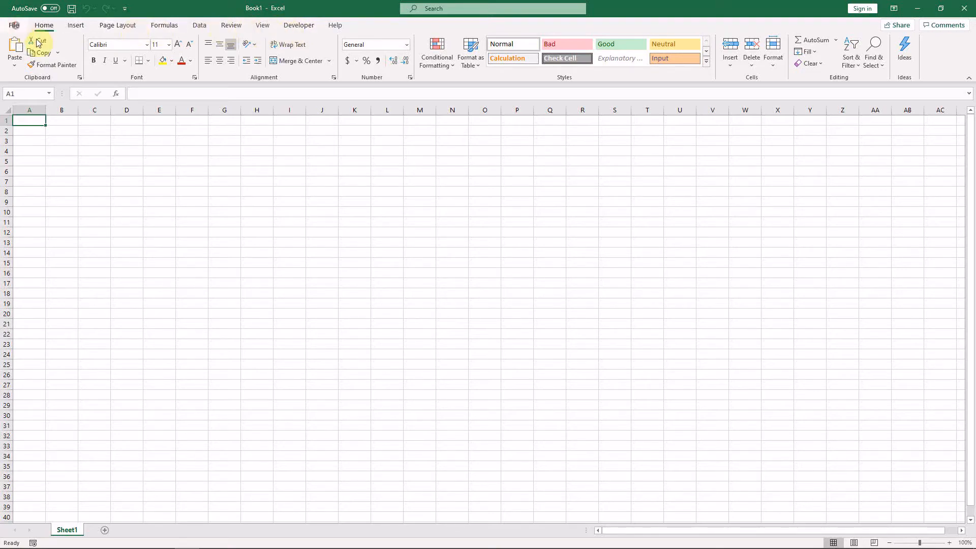
{"action": "left_click", "coordinate": [31, 531]}
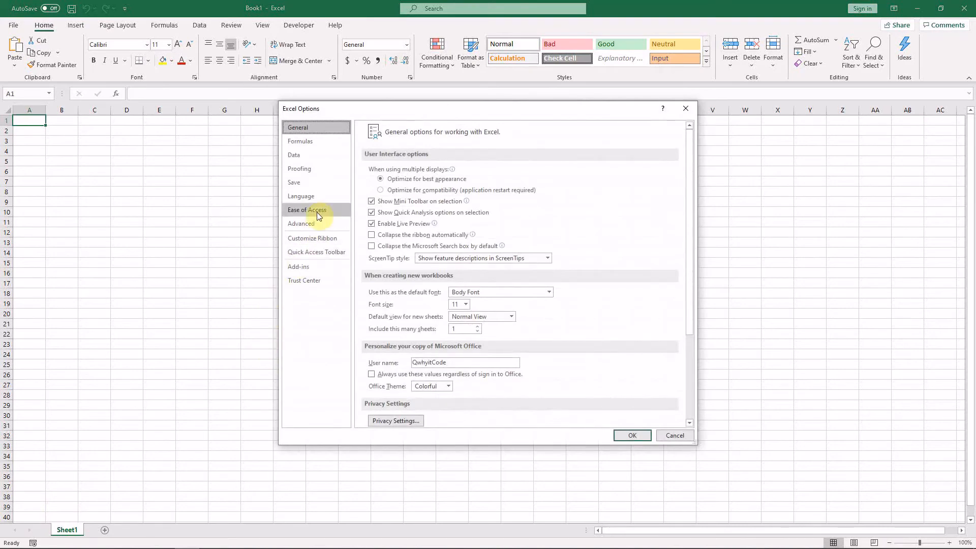
{"action": "left_click", "coordinate": [309, 224]}
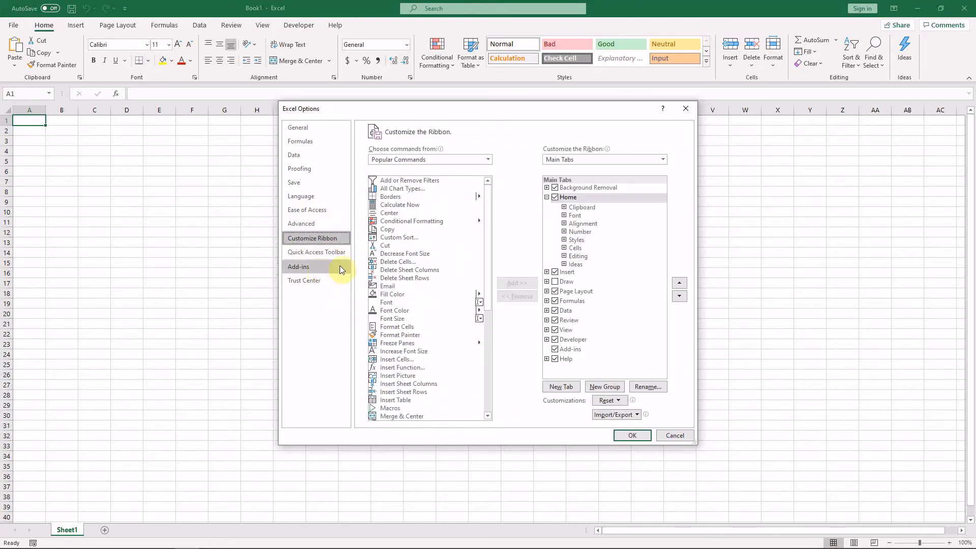
{"action": "left_click", "coordinate": [555, 341]}
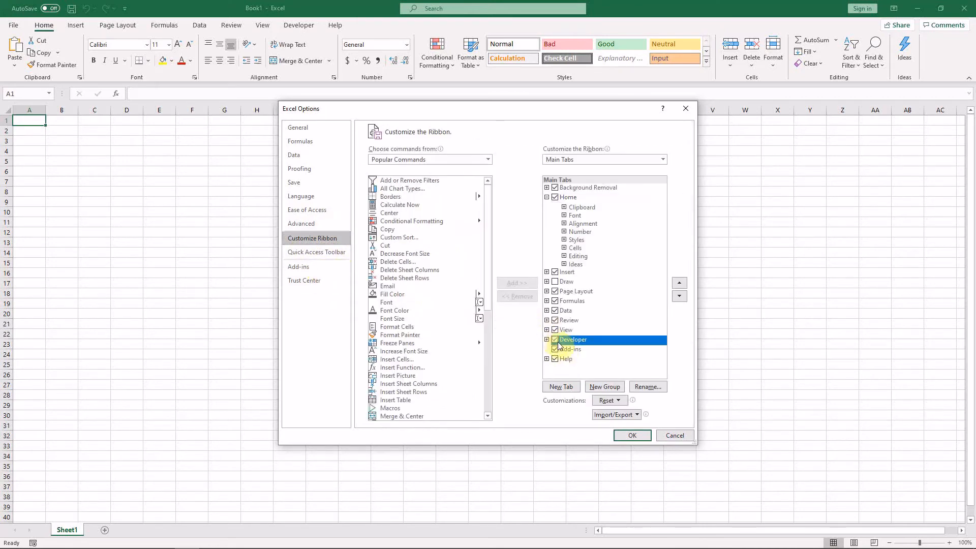
{"action": "left_click", "coordinate": [555, 340]}
{"action": "left_click", "coordinate": [555, 340]}
{"action": "left_click", "coordinate": [632, 436]}
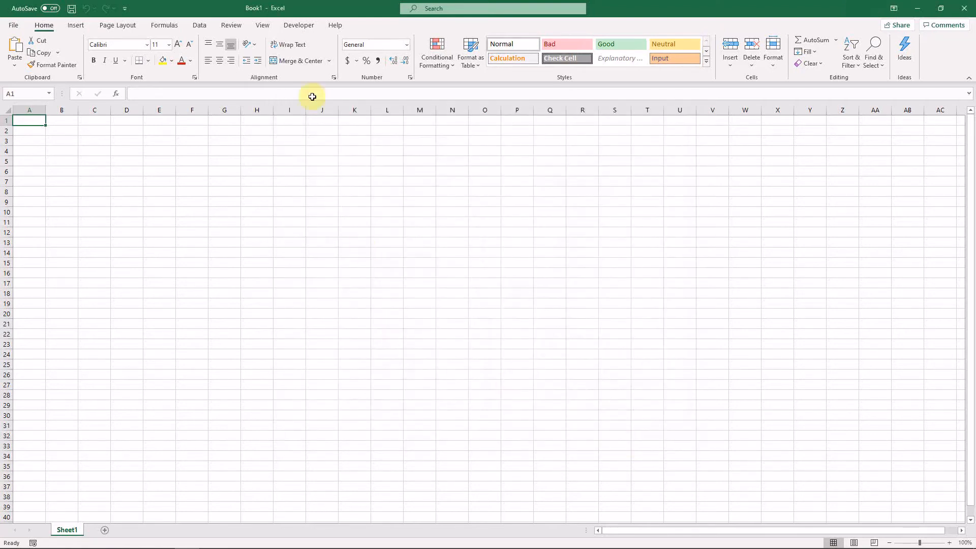
Open the workbook's Visual Basic editor and insert a new module, starting its code with a blank line
{"action": "left_click", "coordinate": [299, 25]}
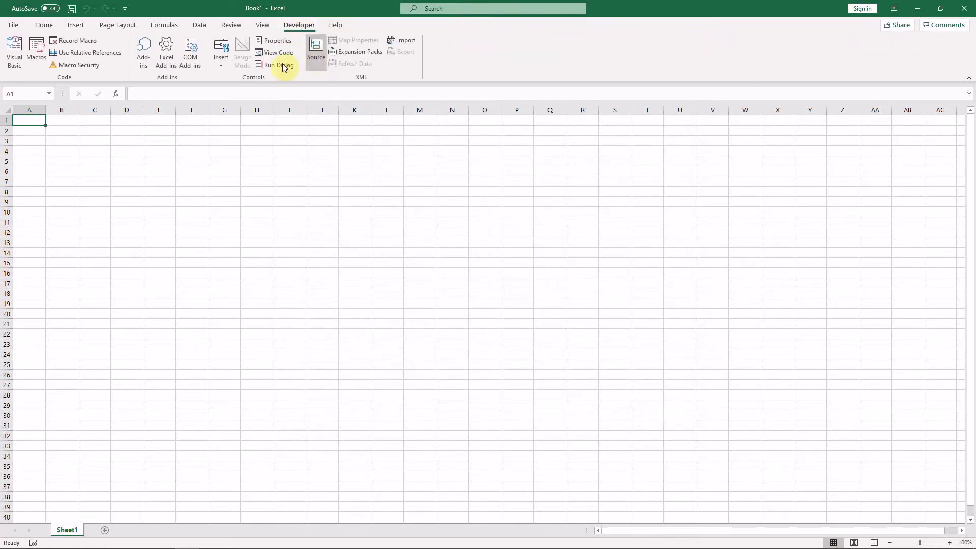
{"action": "left_click", "coordinate": [15, 51]}
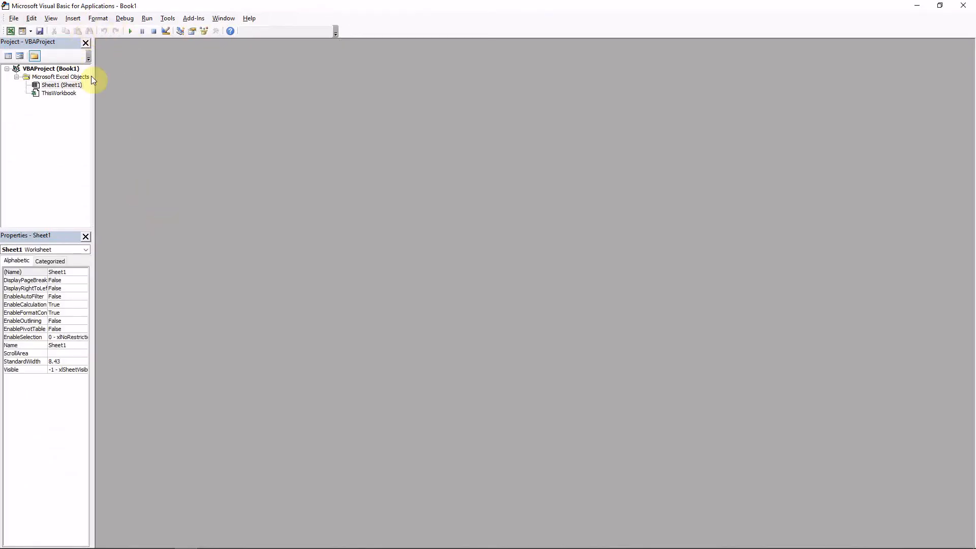
{"action": "left_click", "coordinate": [73, 18]}
{"action": "left_click", "coordinate": [93, 57]}
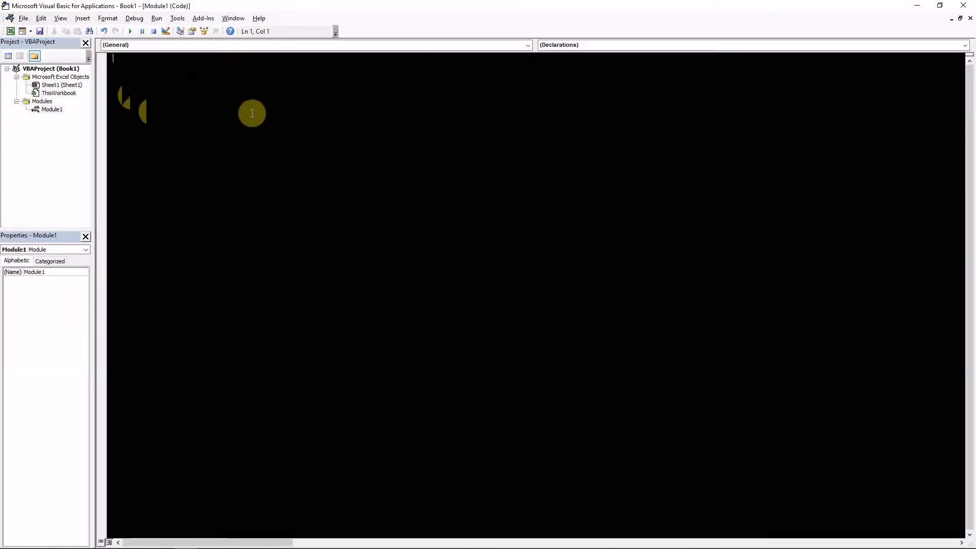
{"action": "key", "text": "Return"}
{"action": "right_click", "coordinate": [169, 109]}
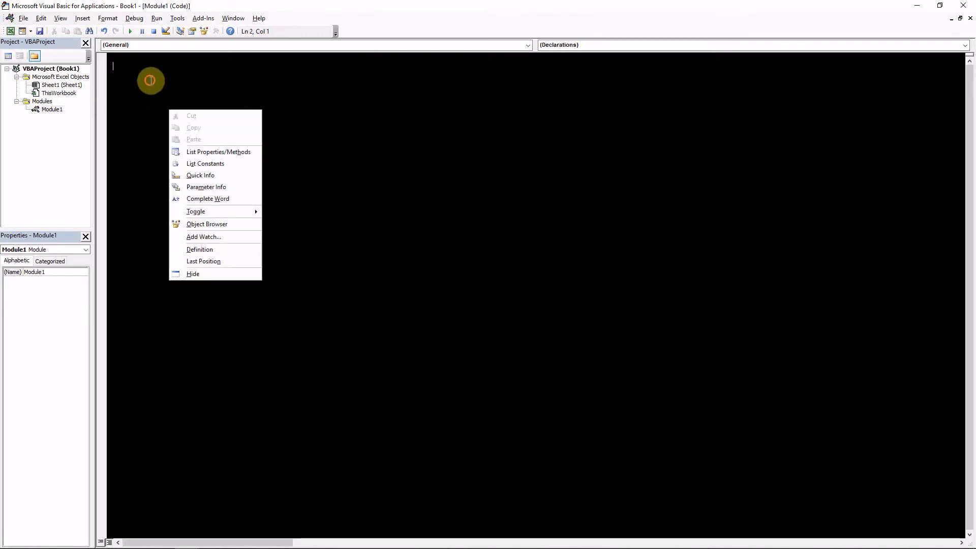
{"action": "left_click", "coordinate": [150, 80]}
Examine the text category colours, including Comment Text, in the code editor's format options, and close the options without applying anything
{"action": "left_click", "coordinate": [178, 18]}
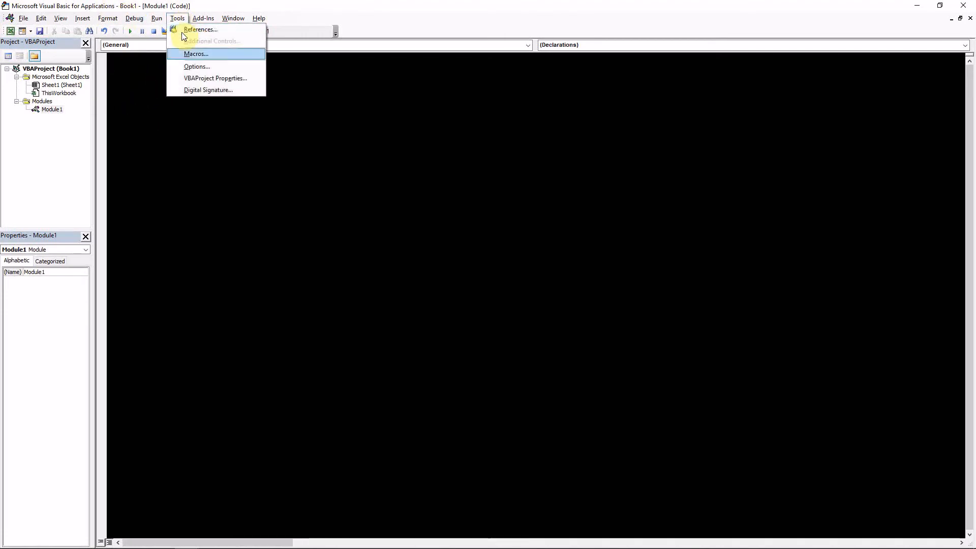
{"action": "left_click", "coordinate": [198, 67]}
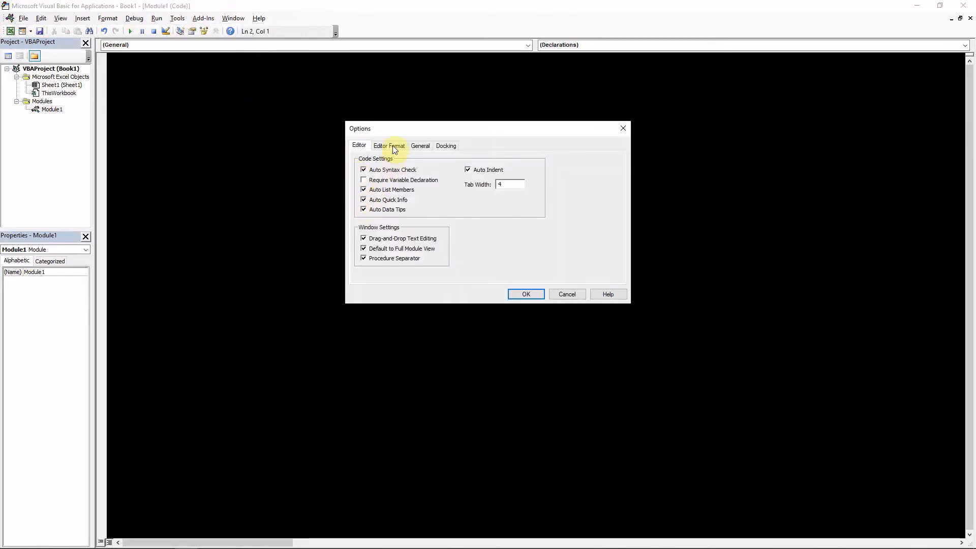
{"action": "left_click", "coordinate": [389, 146]}
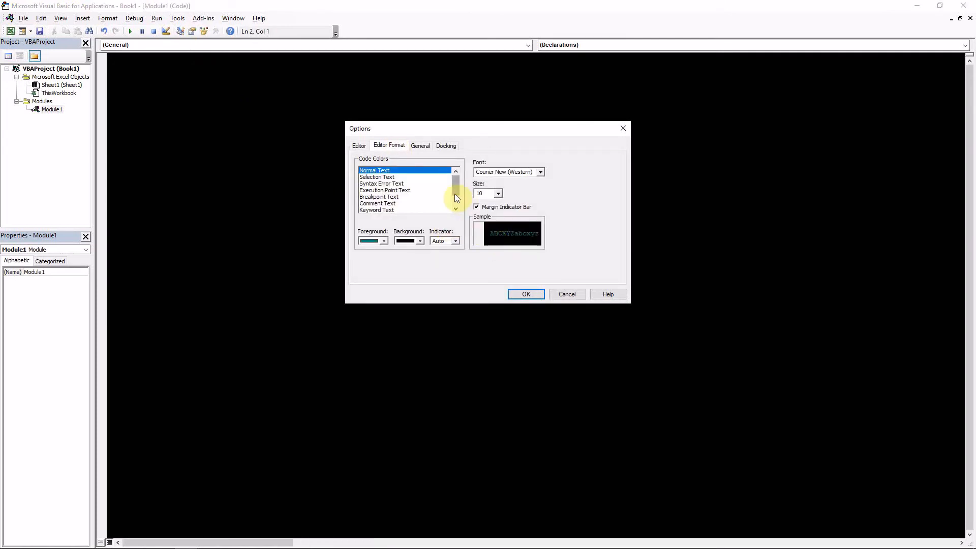
{"action": "left_click_drag", "start_coordinate": [456, 186], "coordinate": [459, 197]}
{"action": "left_click", "coordinate": [385, 190]}
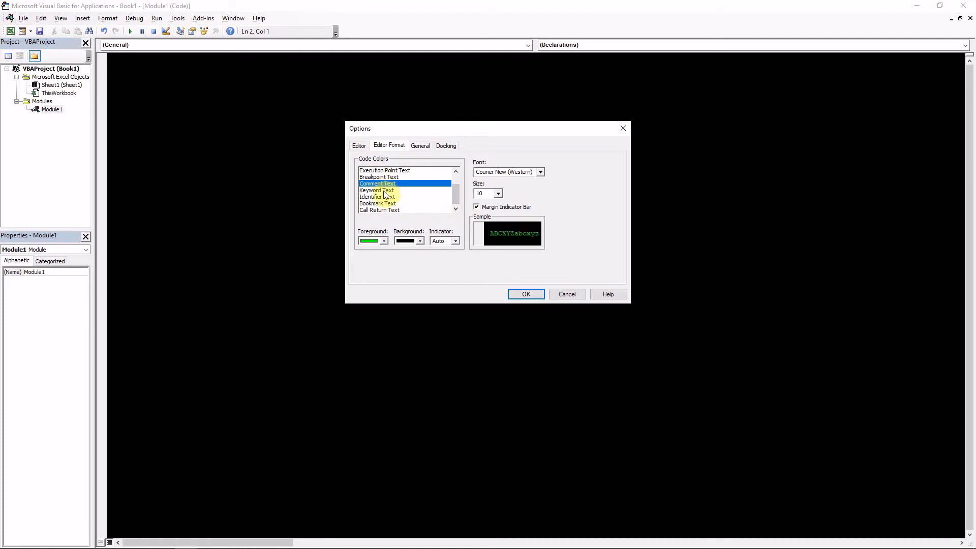
{"action": "left_click", "coordinate": [566, 294]}
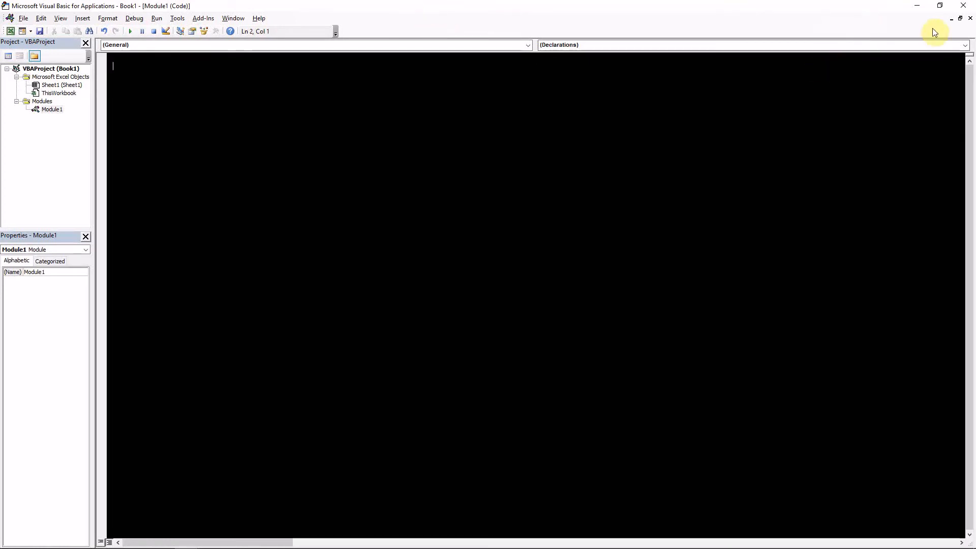
Close the code editor and Excel, discarding the changes to the workbook
{"action": "left_click", "coordinate": [962, 10]}
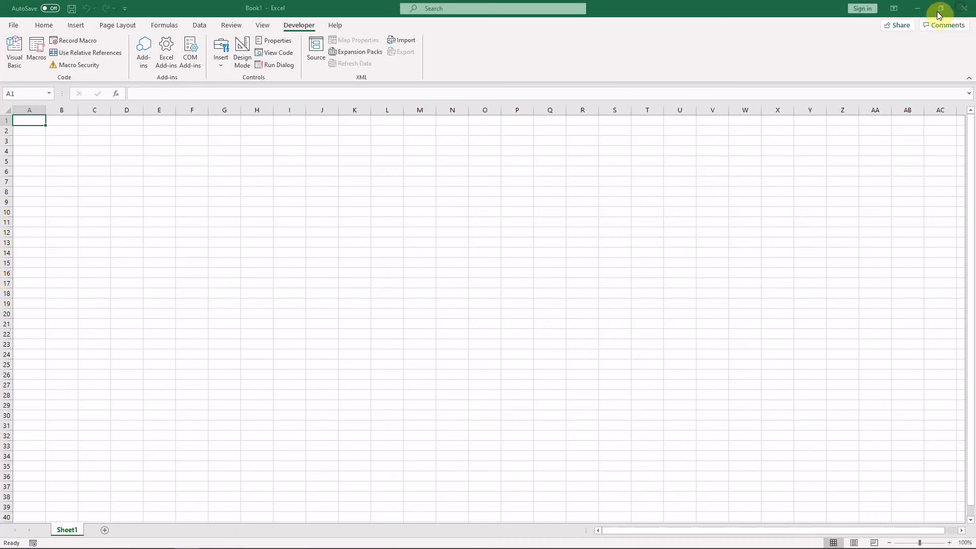
{"action": "left_click", "coordinate": [964, 8]}
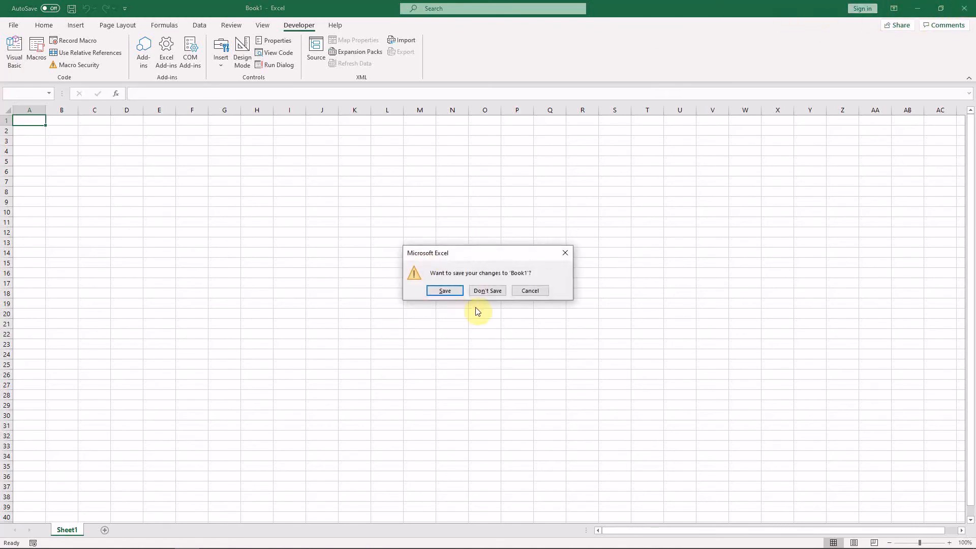
{"action": "left_click", "coordinate": [487, 290]}
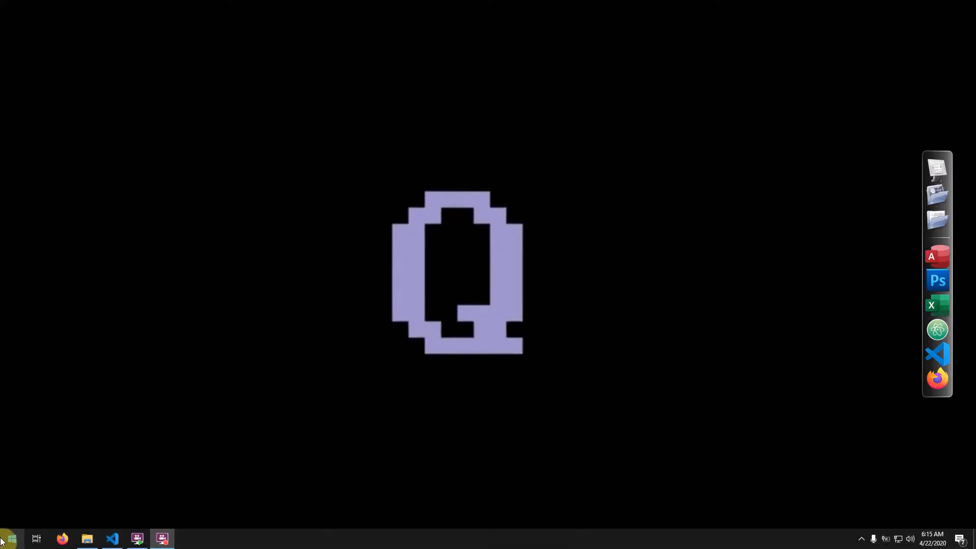
Search Windows for regedit and launch the Registry Editor
{"action": "left_click", "coordinate": [4, 540]}
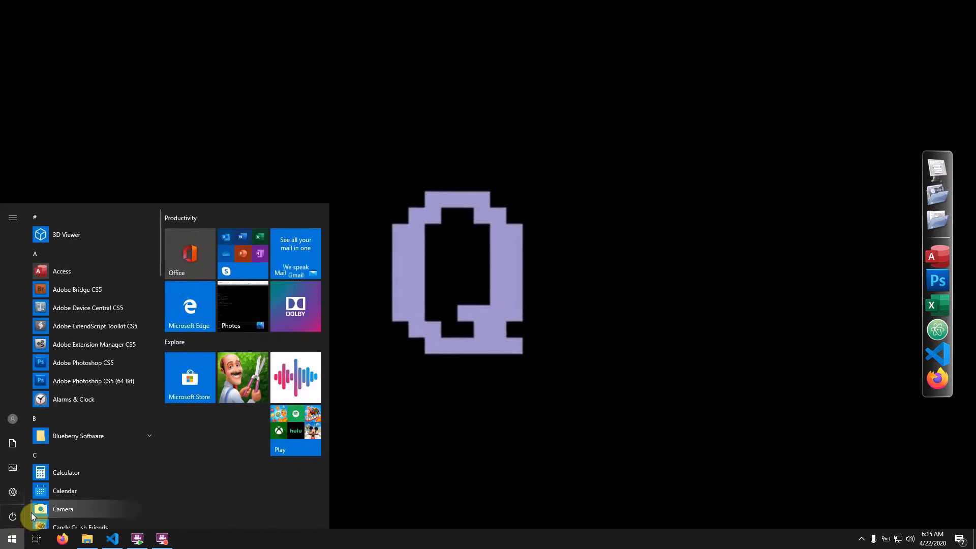
{"action": "type", "text": "reg"}
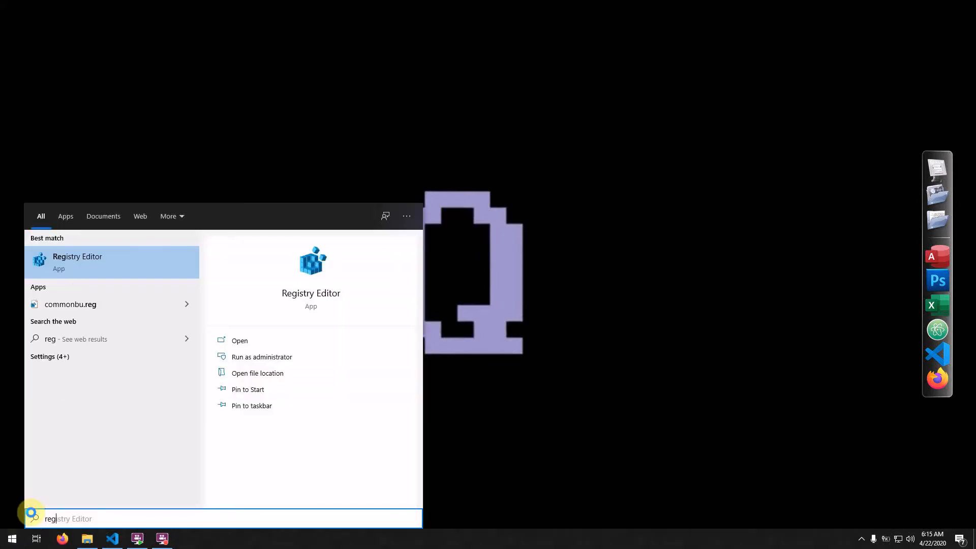
{"action": "type", "text": "edit"}
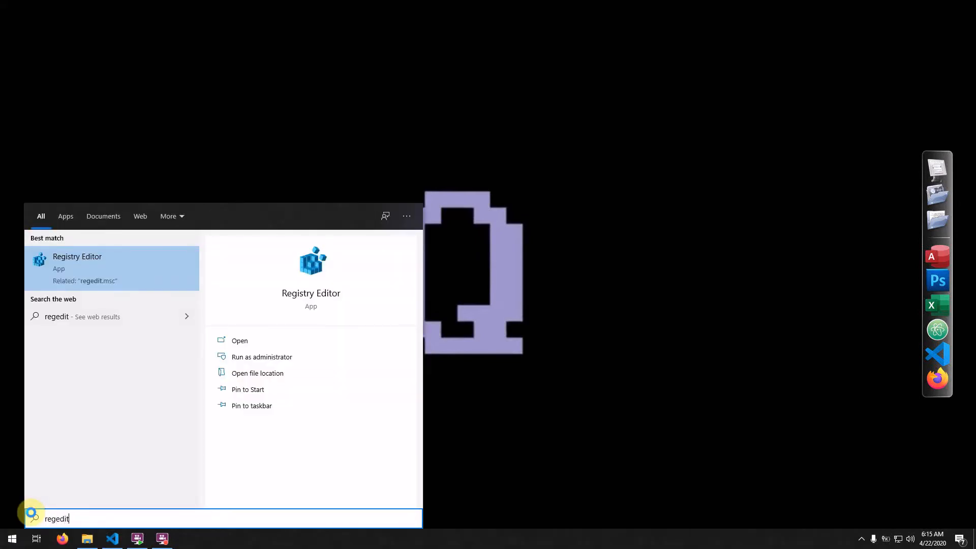
{"action": "key", "text": "Return"}
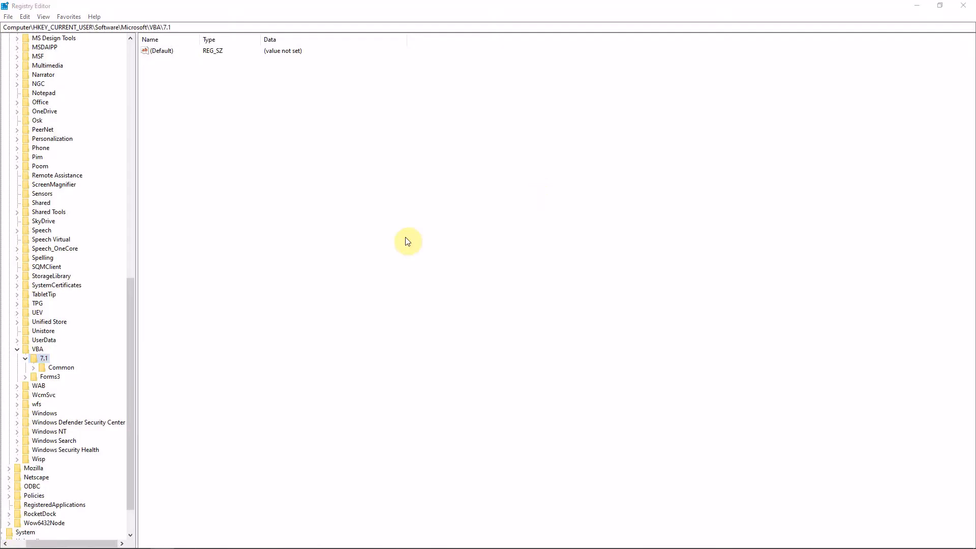
Collapse and re-expand HKEY_CURRENT_USER and its Software key in the registry tree
{"action": "left_click_drag", "start_coordinate": [130, 315], "coordinate": [129, 55]}
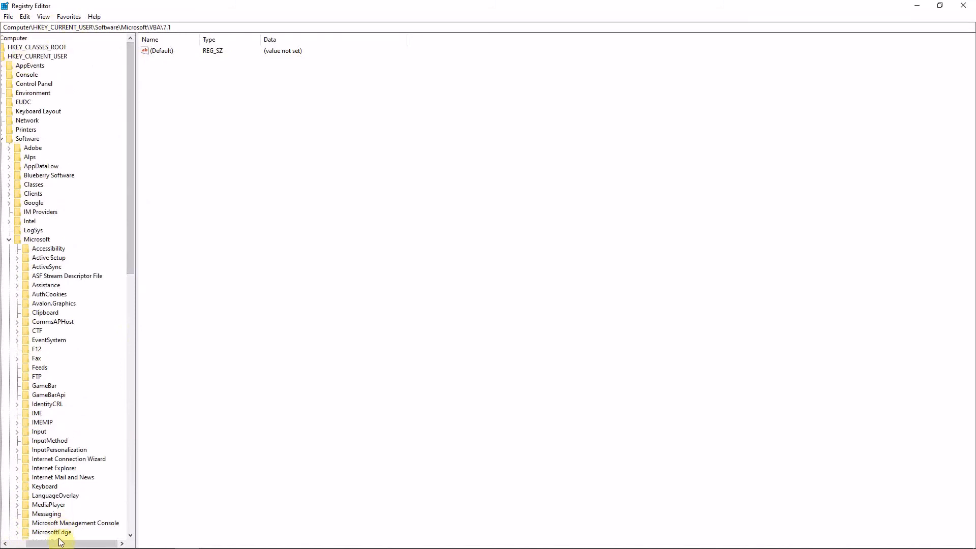
{"action": "left_click_drag", "start_coordinate": [61, 544], "coordinate": [44, 543]}
{"action": "left_click", "coordinate": [14, 57]}
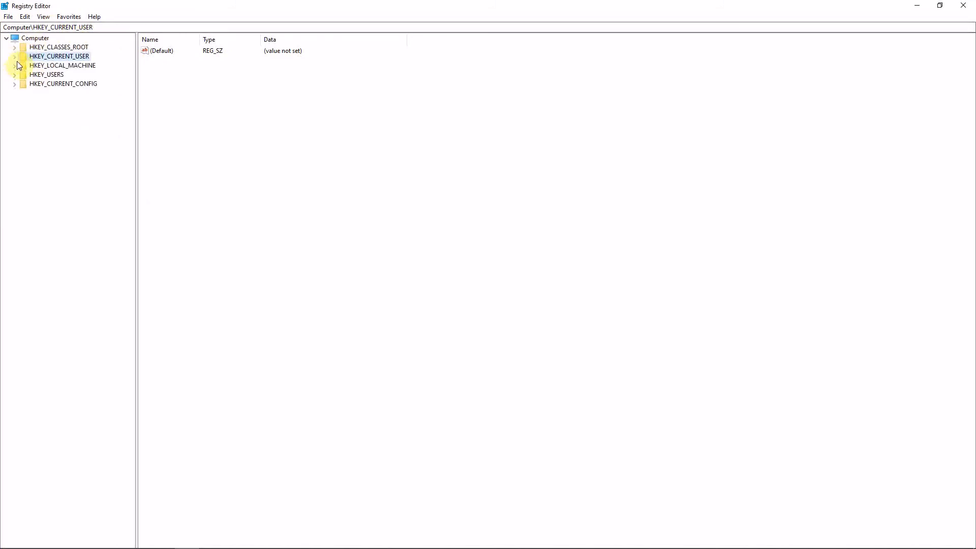
{"action": "left_click", "coordinate": [15, 57]}
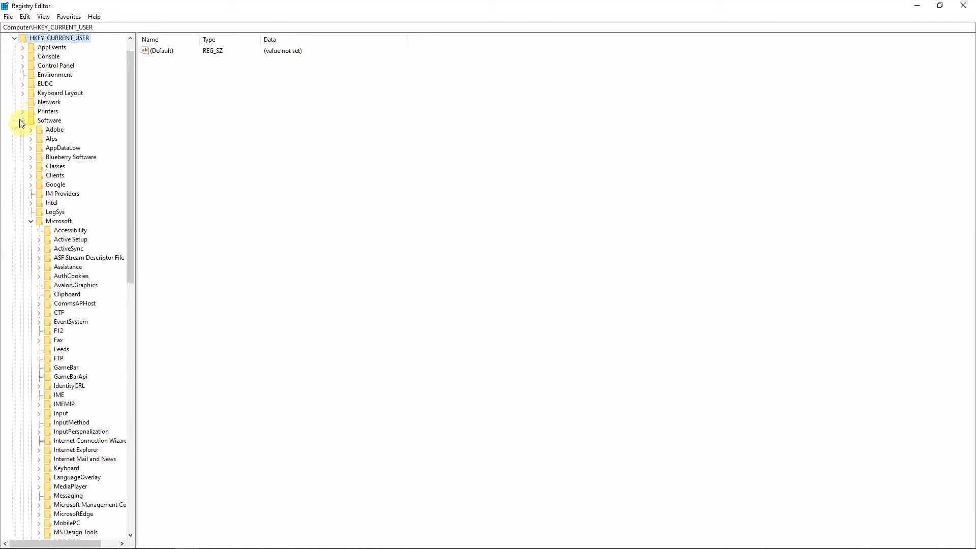
{"action": "scroll", "coordinate": [22, 127], "scroll_direction": "up", "scroll_amount": 1}
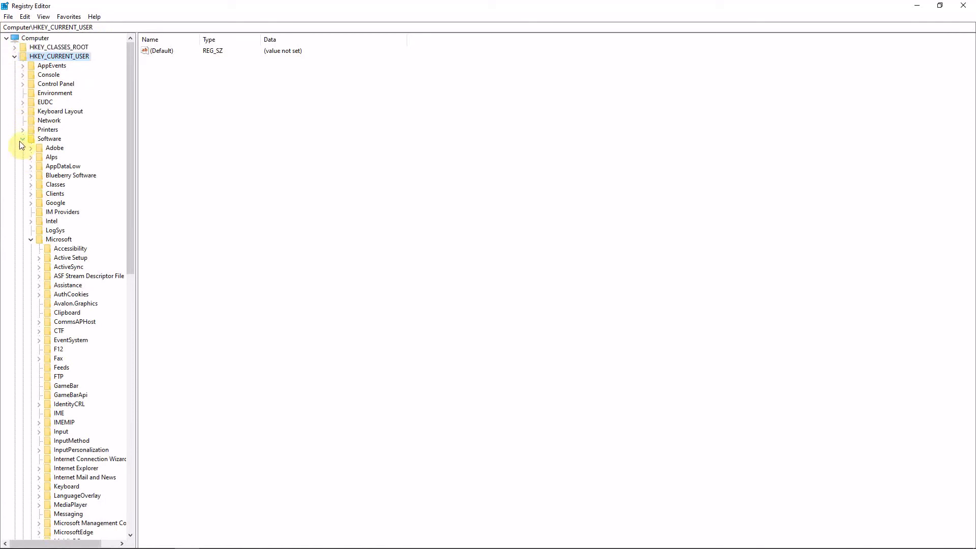
{"action": "left_click", "coordinate": [23, 139]}
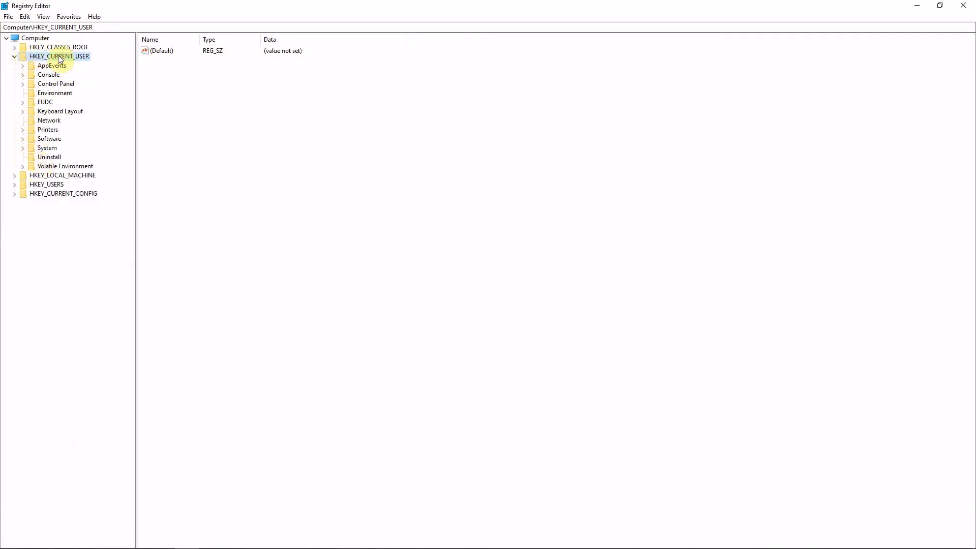
{"action": "left_click", "coordinate": [23, 139]}
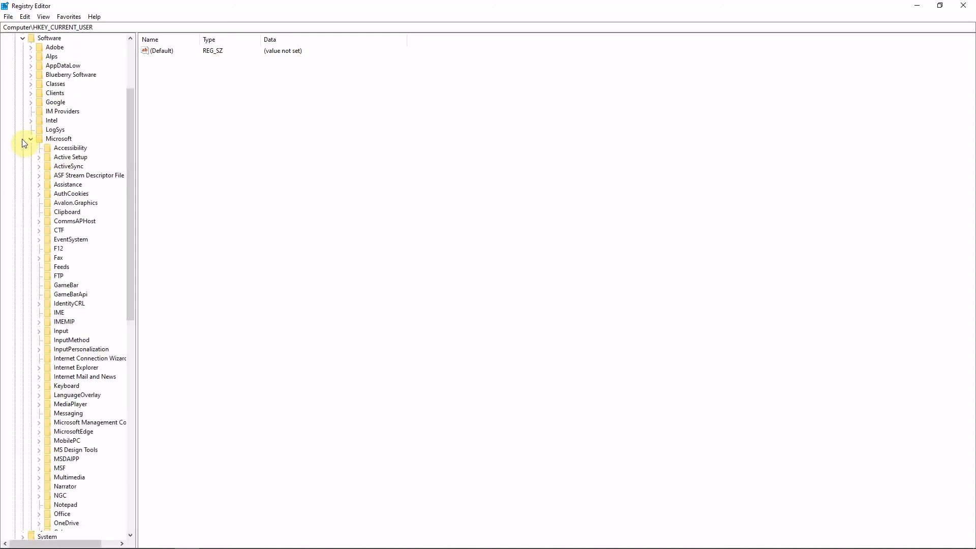
Under HKEY_CURRENT_USER\Software, expand Microsoft, VBA and 7.1, and select the Common key
{"action": "left_click", "coordinate": [31, 140]}
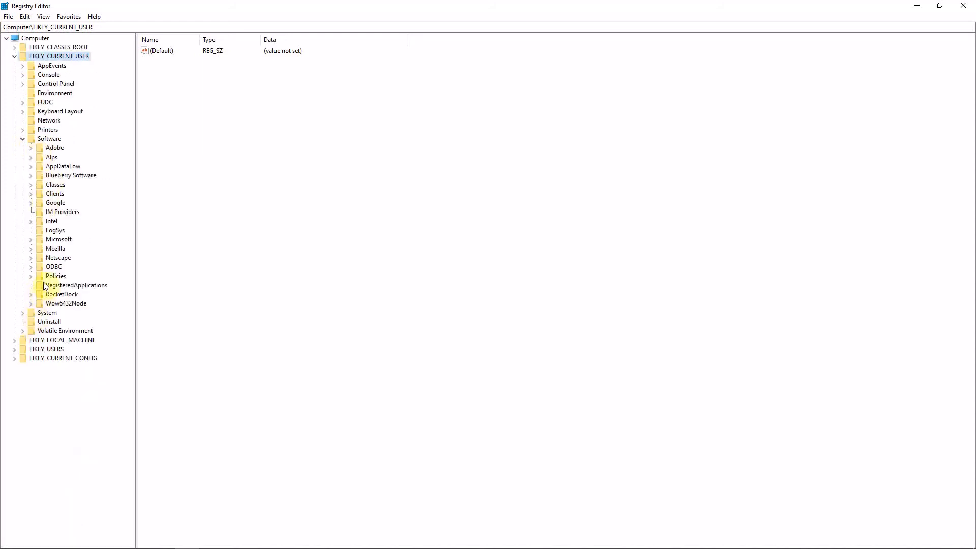
{"action": "left_click", "coordinate": [31, 240]}
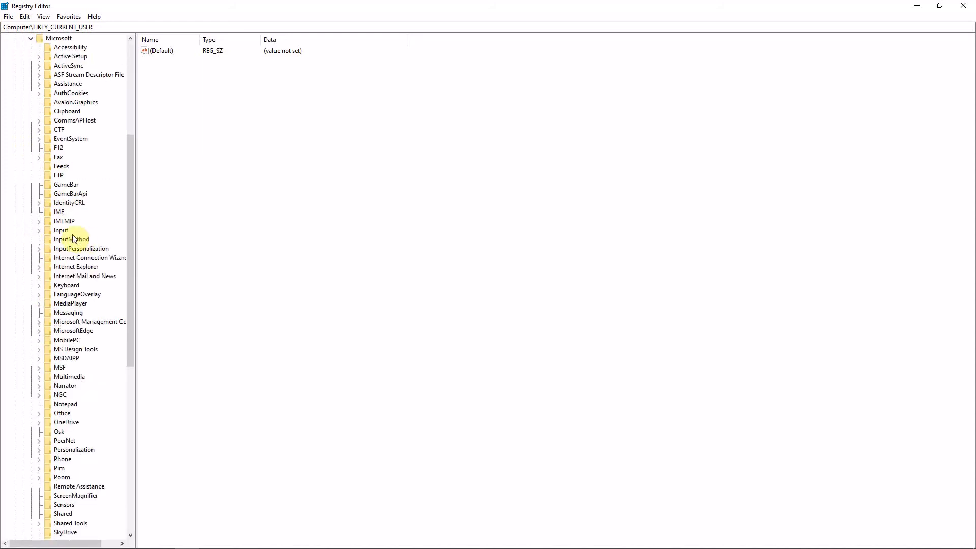
{"action": "scroll", "coordinate": [72, 239], "scroll_direction": "down", "scroll_amount": 6}
{"action": "left_click", "coordinate": [39, 495]}
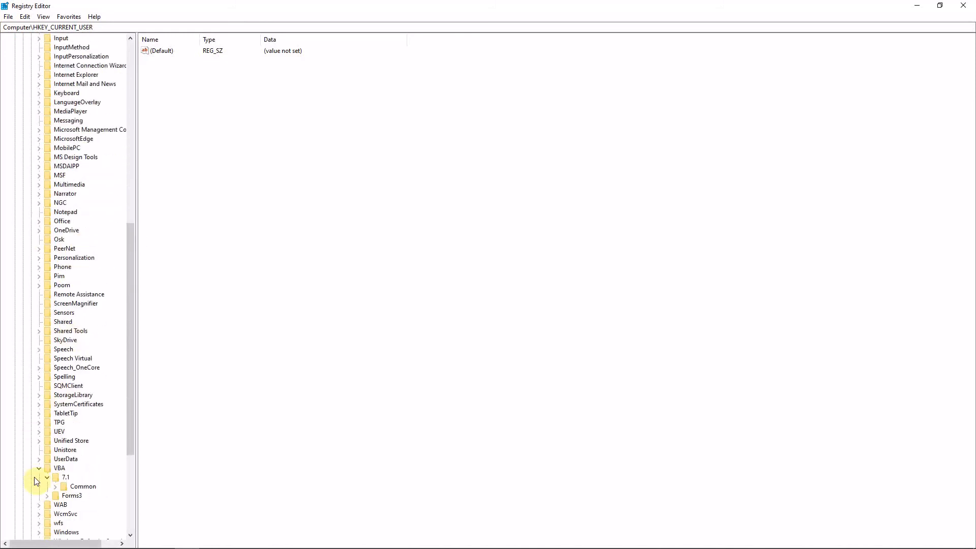
{"action": "left_click", "coordinate": [38, 468]}
{"action": "left_click", "coordinate": [39, 468]}
{"action": "left_click", "coordinate": [47, 477]}
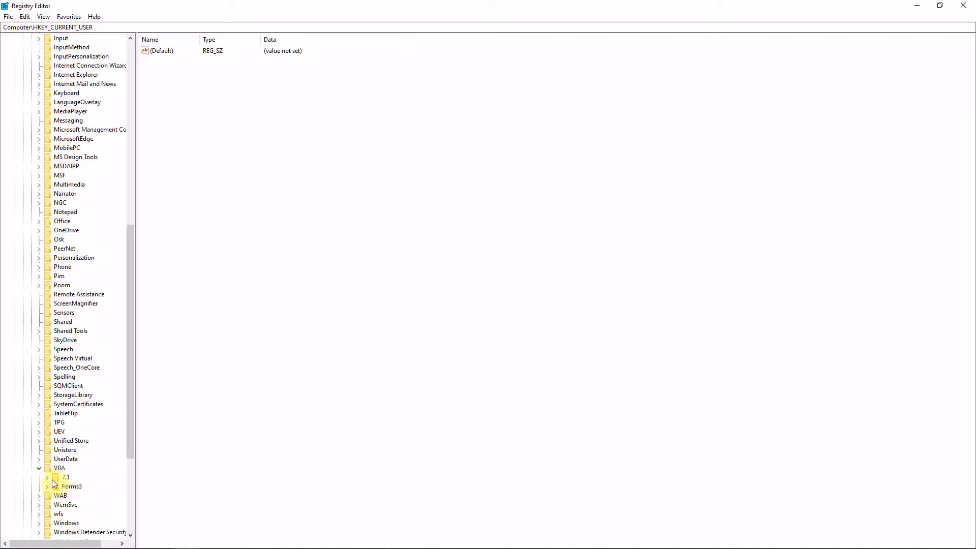
{"action": "left_click", "coordinate": [47, 478]}
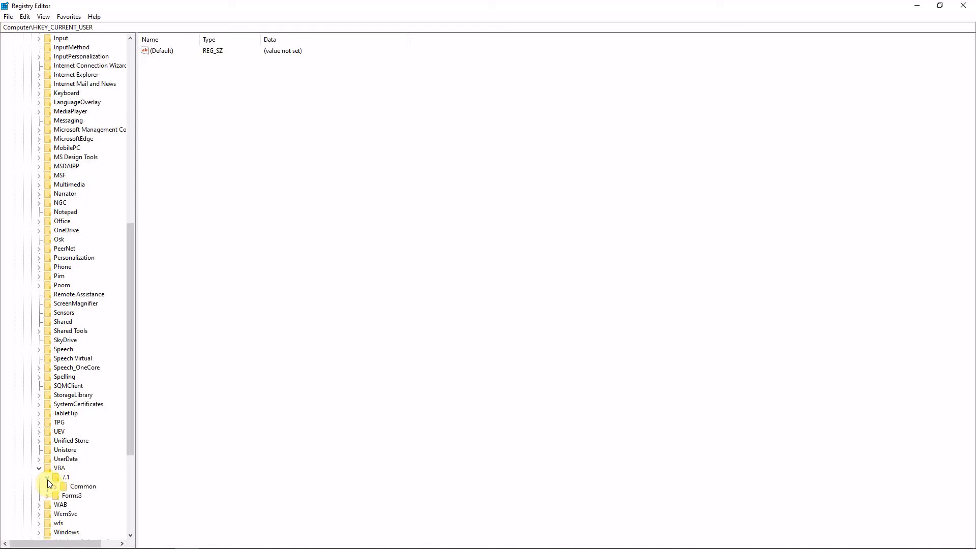
{"action": "left_click", "coordinate": [83, 487]}
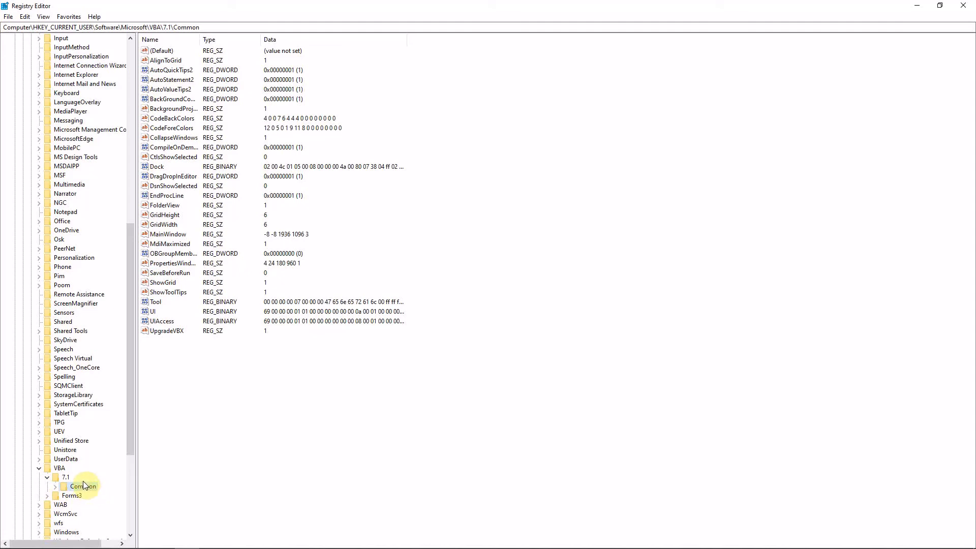
{"action": "right_click", "coordinate": [84, 481]}
{"action": "key", "text": "Escape"}
{"action": "right_click", "coordinate": [74, 487]}
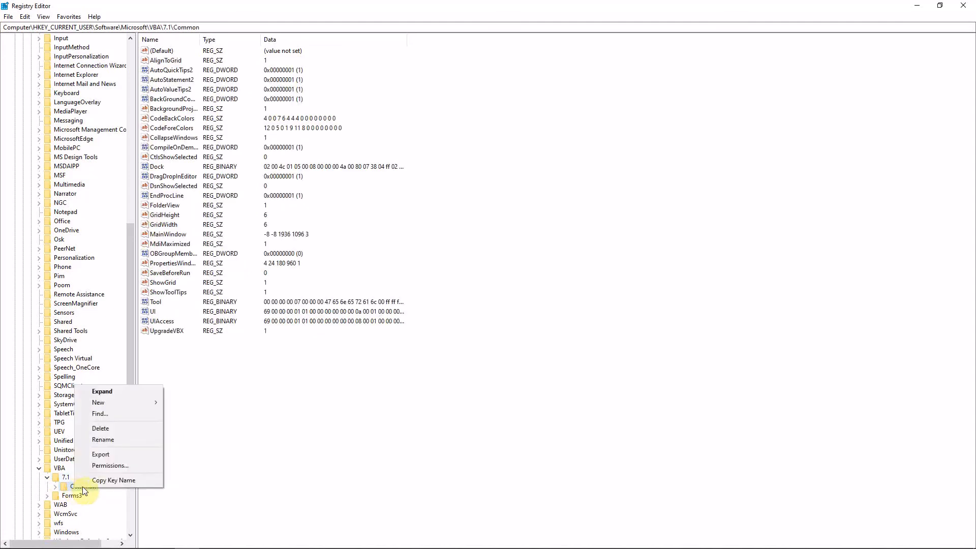
{"action": "left_click", "coordinate": [102, 455]}
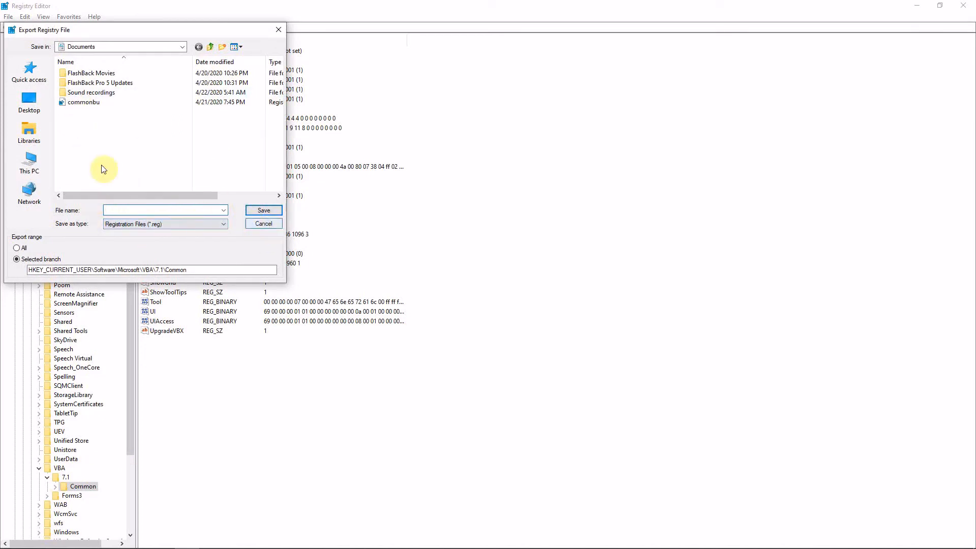
{"action": "left_click", "coordinate": [81, 102]}
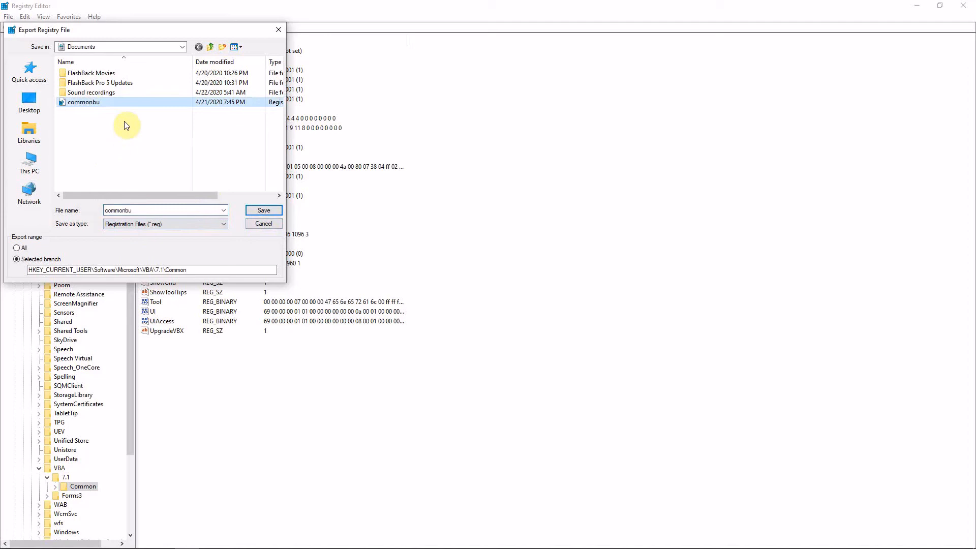
{"action": "left_click", "coordinate": [262, 224]}
Permanently delete the Common key under VBA\7.1 and close the Registry Editor
{"action": "right_click", "coordinate": [76, 489]}
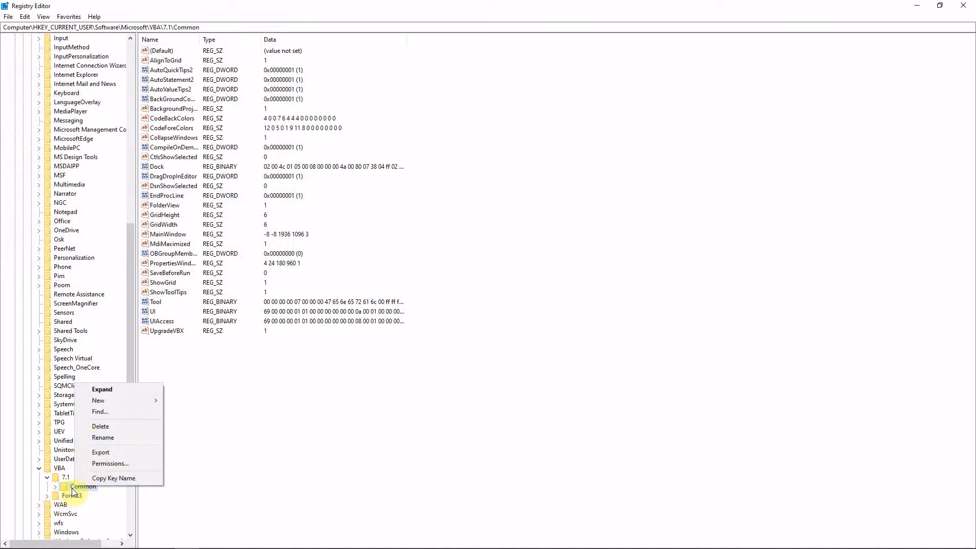
{"action": "left_click", "coordinate": [108, 425]}
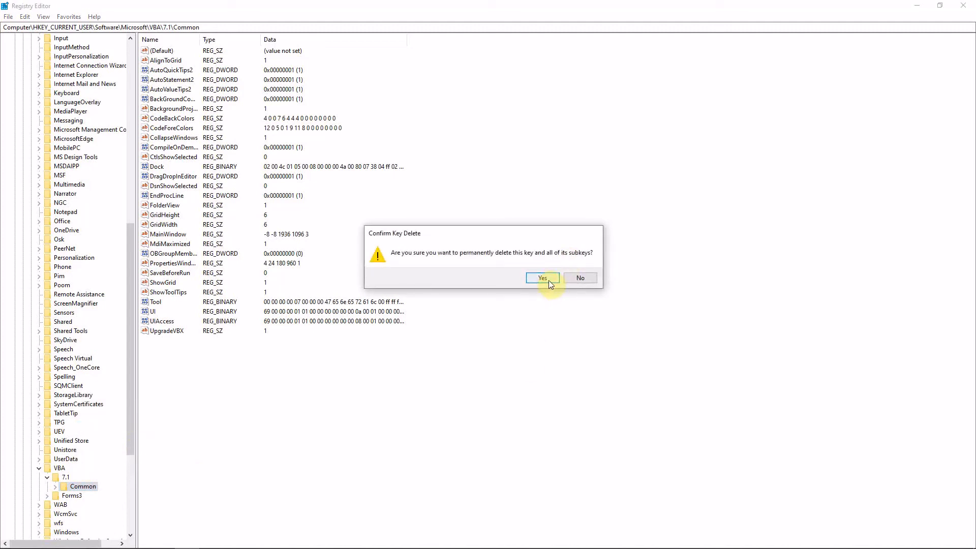
{"action": "left_click", "coordinate": [542, 278]}
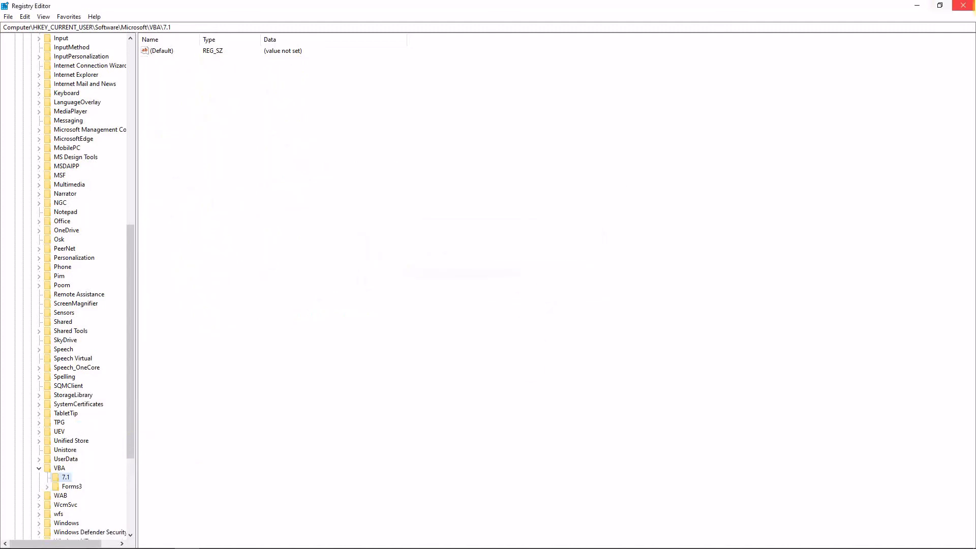
{"action": "left_click", "coordinate": [969, 8]}
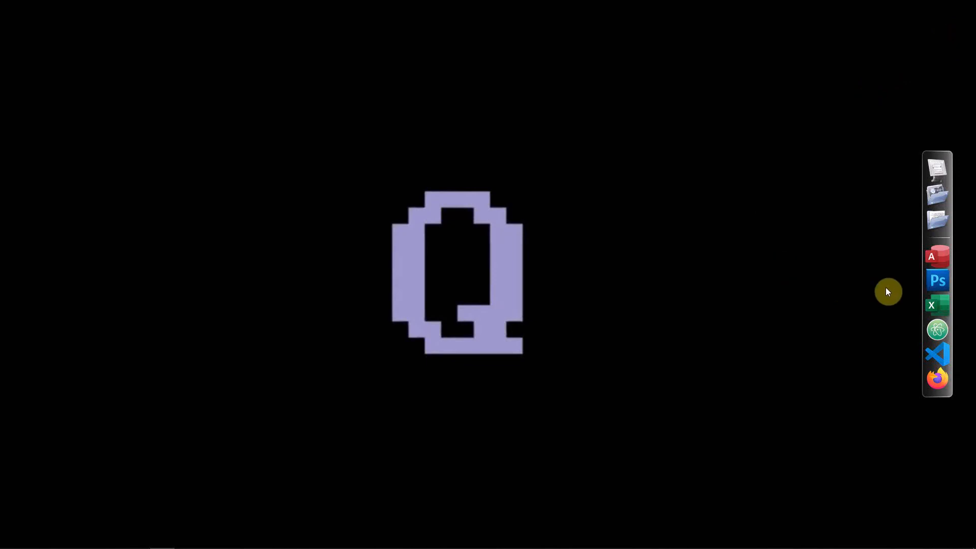
Open Database3 in Access, open its Module1 code, and maximize the code window
{"action": "left_click", "coordinate": [933, 252]}
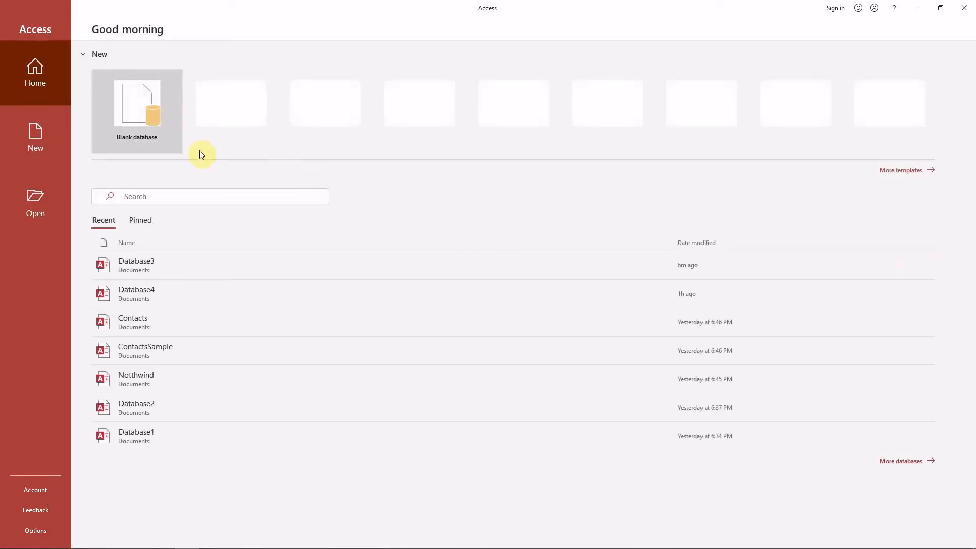
{"action": "left_click", "coordinate": [153, 269]}
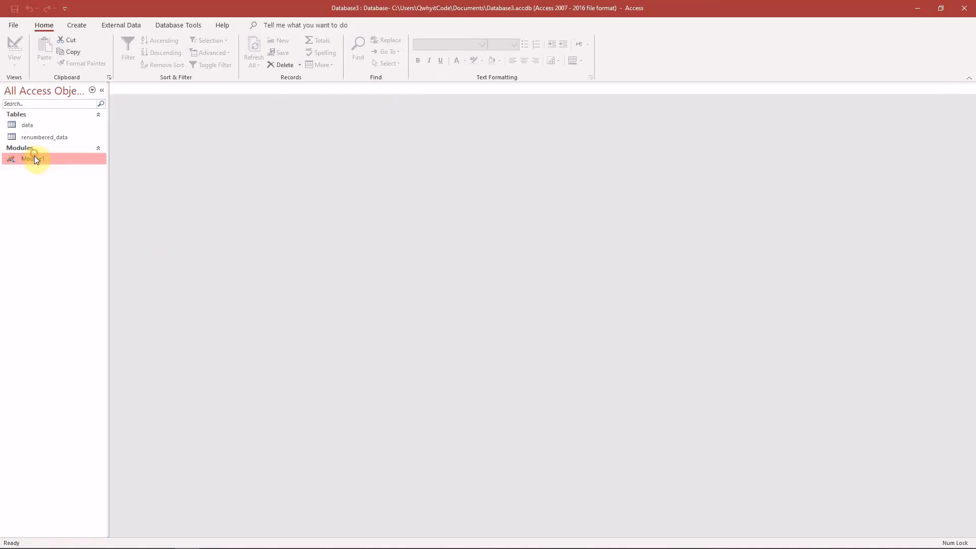
{"action": "double_click", "coordinate": [65, 158]}
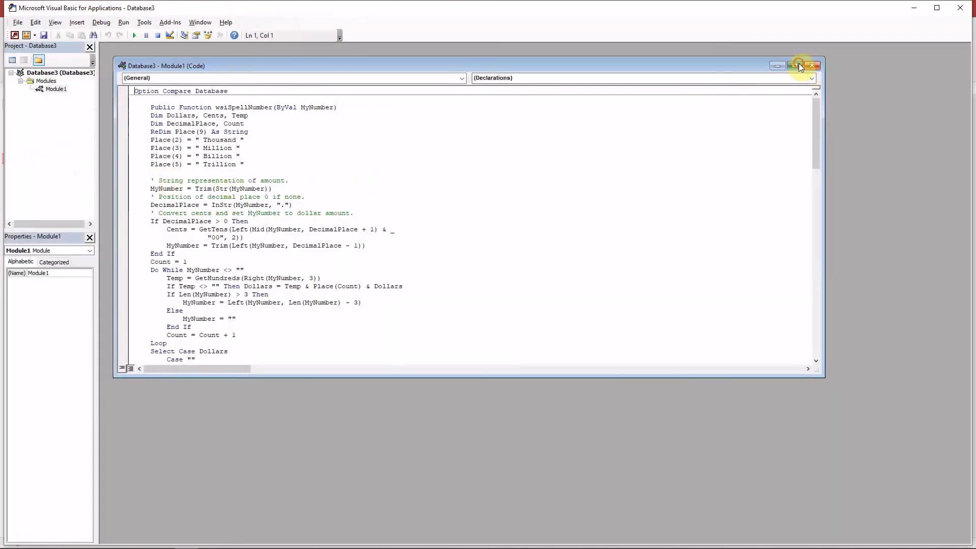
{"action": "left_click", "coordinate": [796, 66]}
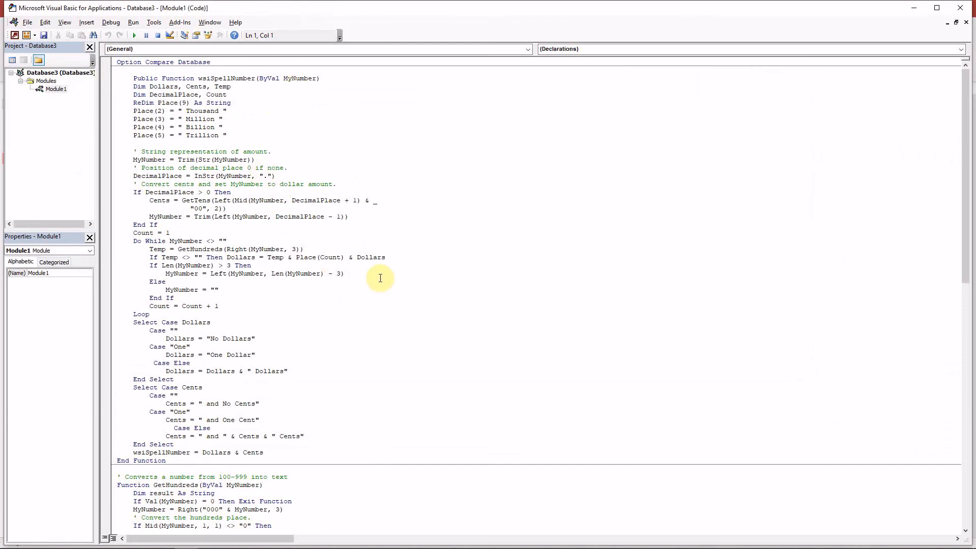